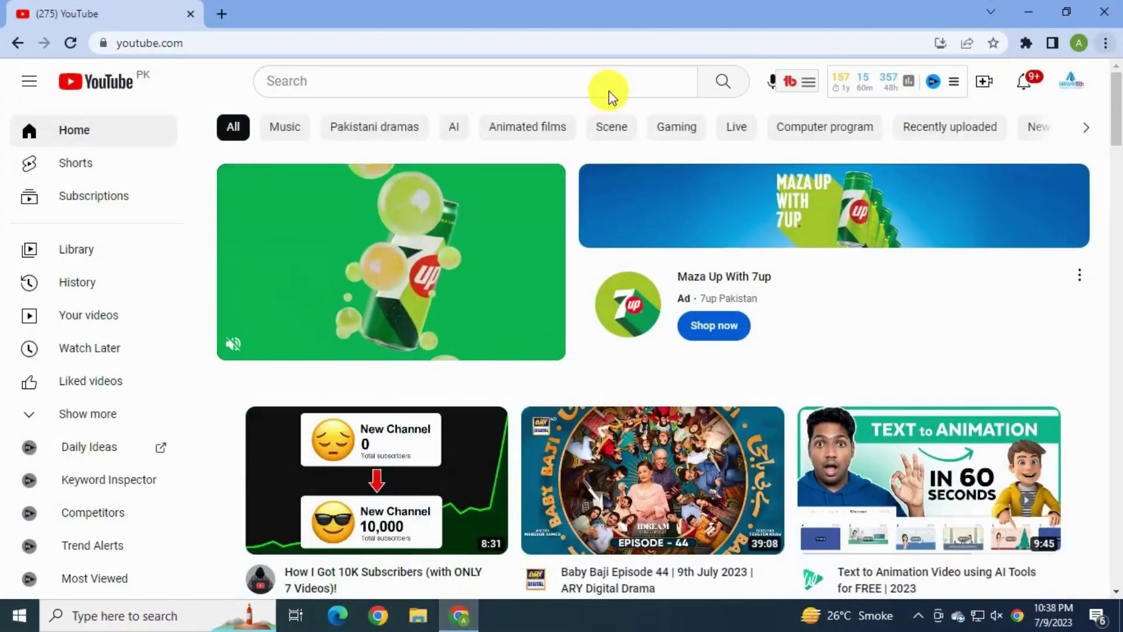
Search YouTube for 'how to add subtitles in youtube video' and scroll the results and vidIQ panel
click(610, 88)
text(how)
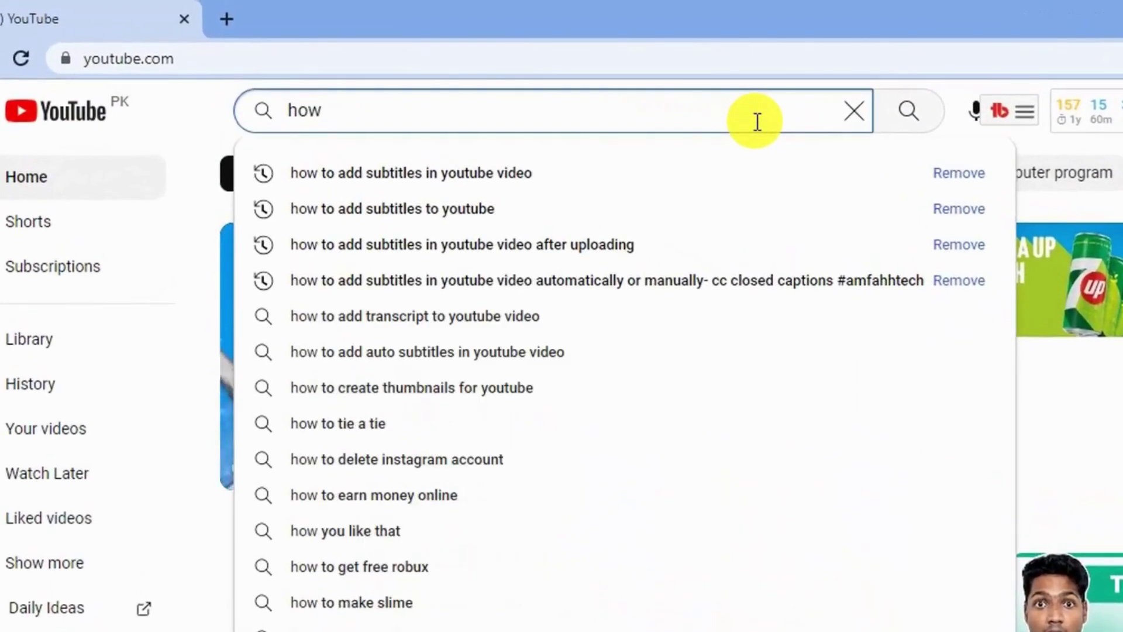
key(Down)
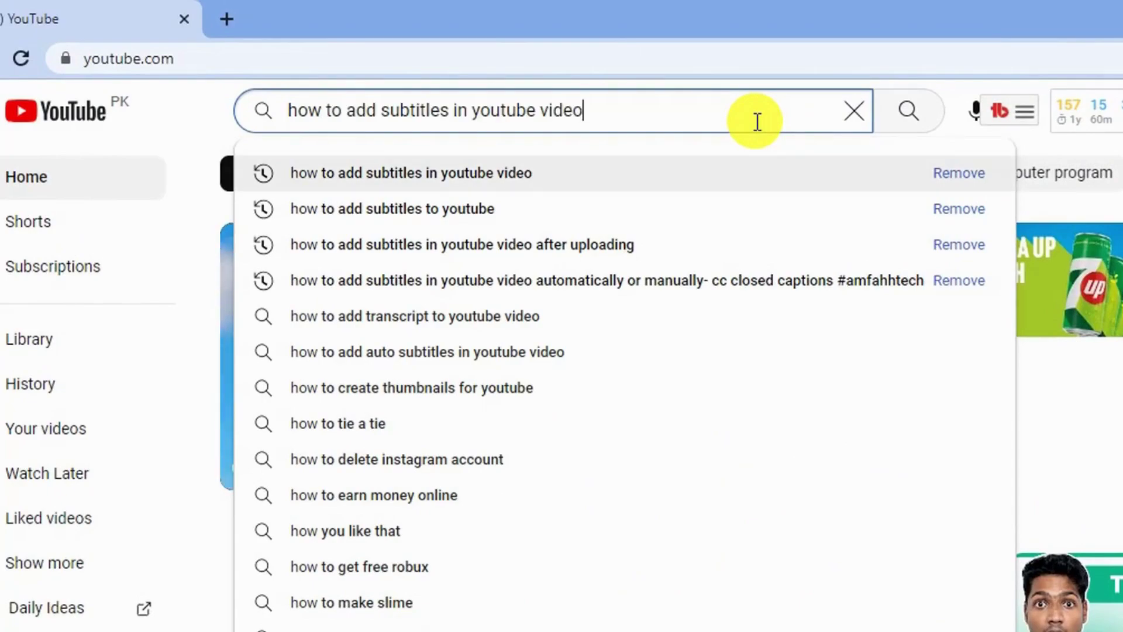
key(Return)
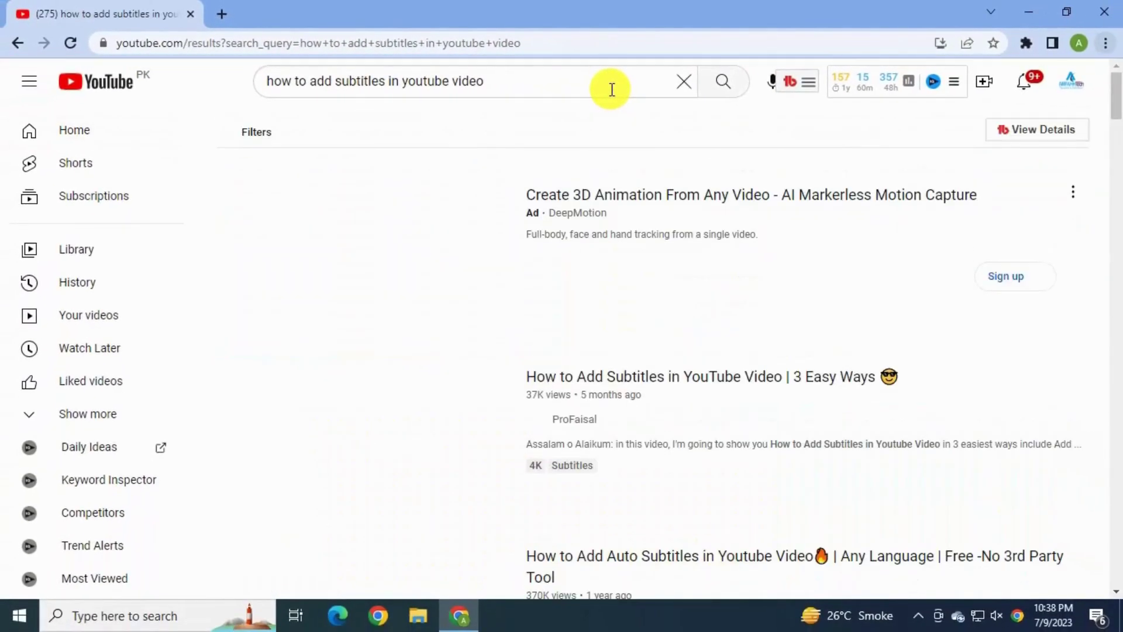
scroll(761, 209, down, 20)
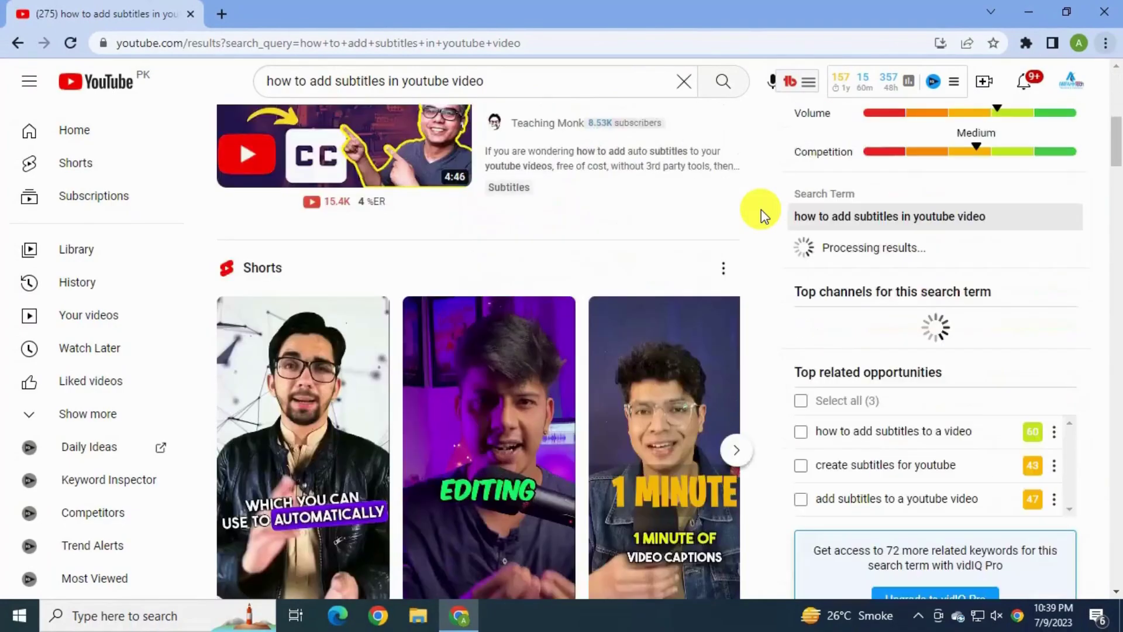
scroll(761, 209, down, 10)
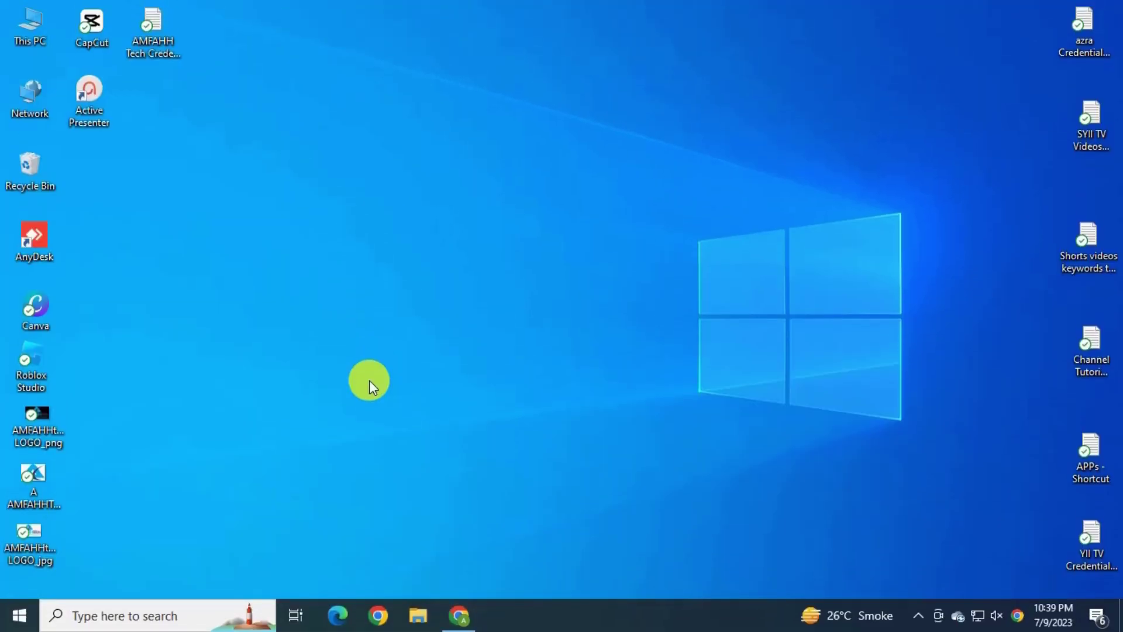
Load h-supertools.com in a new browser tab
click(460, 614)
click(221, 14)
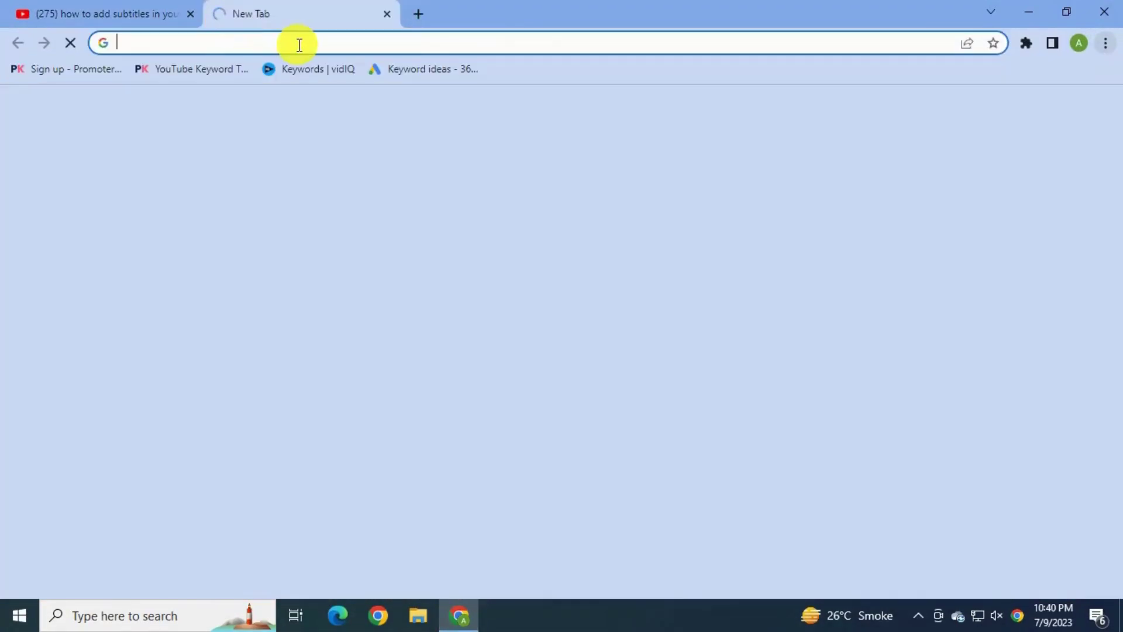
click(299, 45)
text(h-supertools)
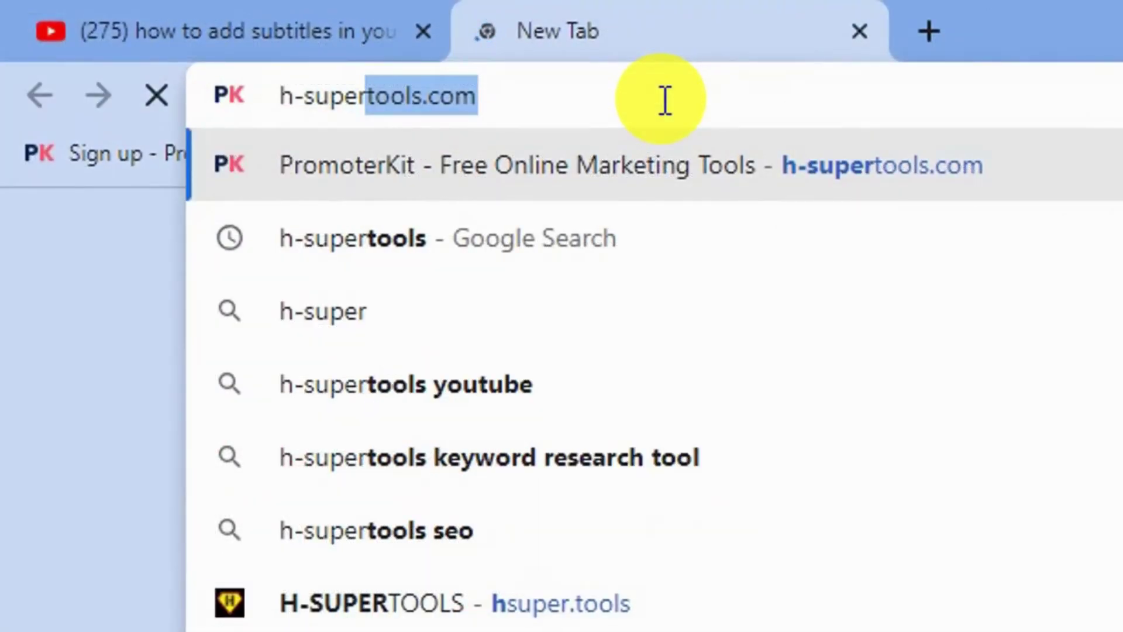
text(.com)
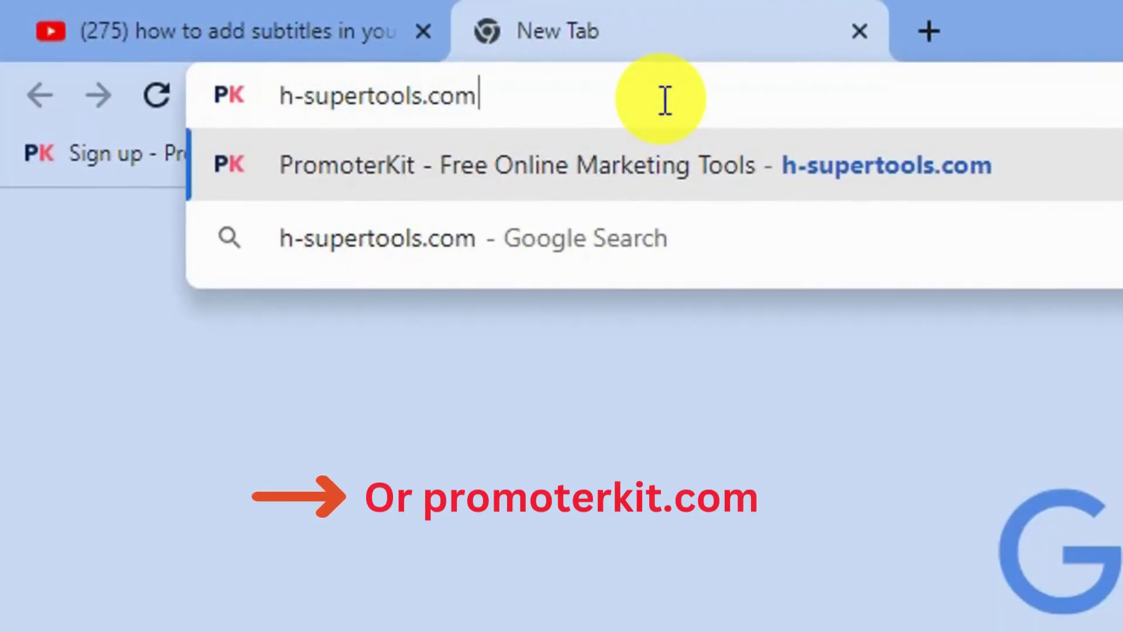
key(Return)
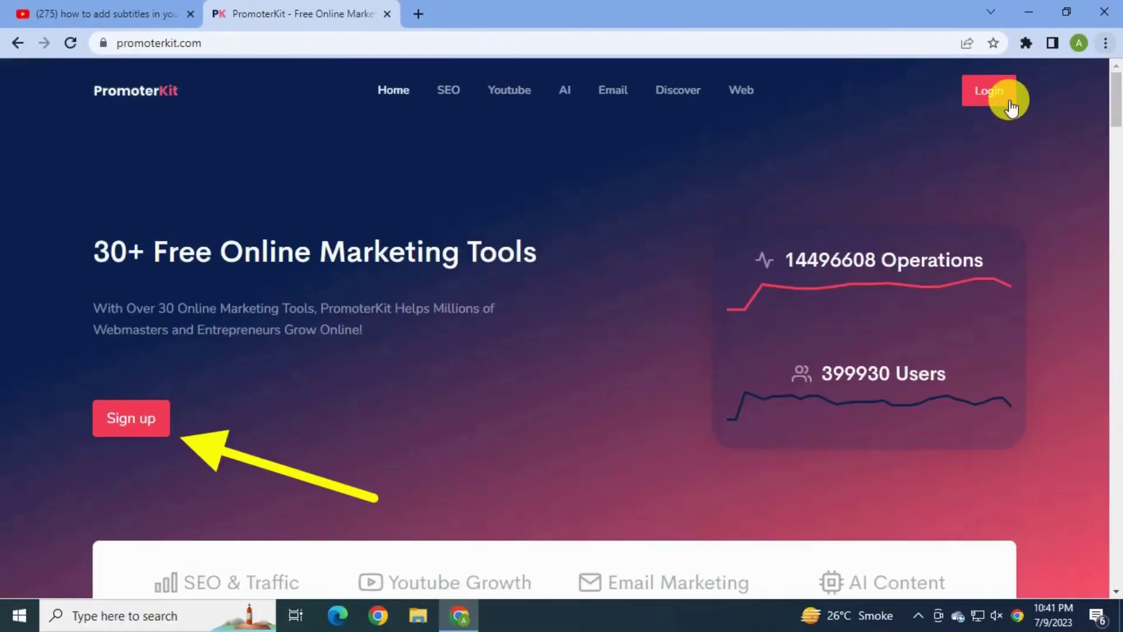
Log in to PromoterKit and go to its YouTube Keyword Tool
click(1009, 104)
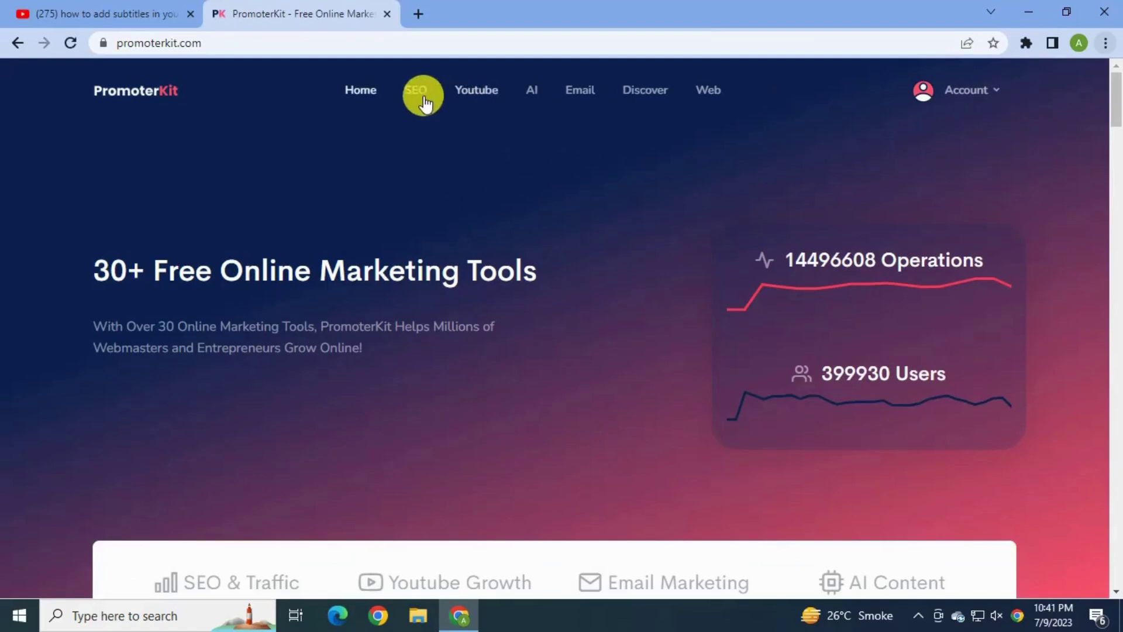
click(495, 93)
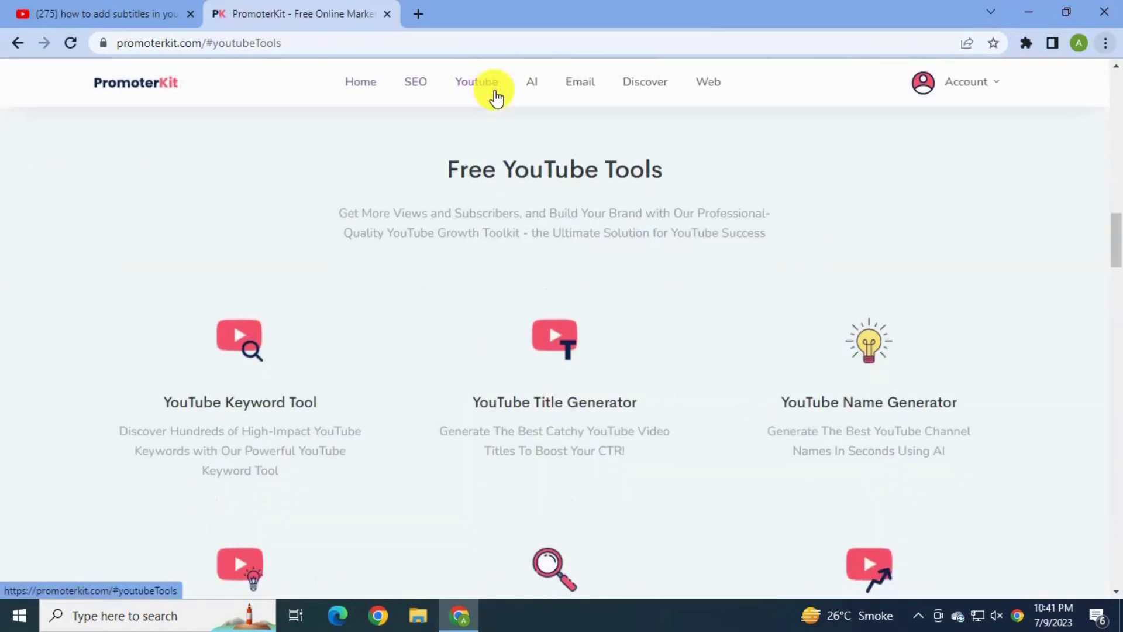
click(243, 383)
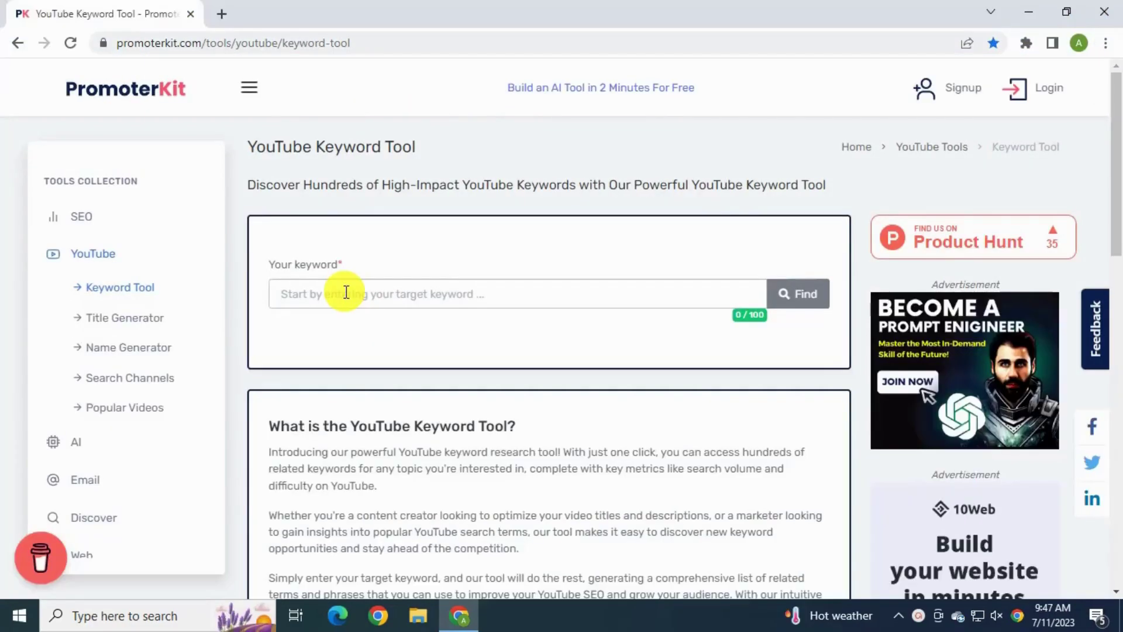
Look up the keyword 'how to add subtitles to a video' in PromoterKit
click(342, 291)
text(hd)
text(w to a)
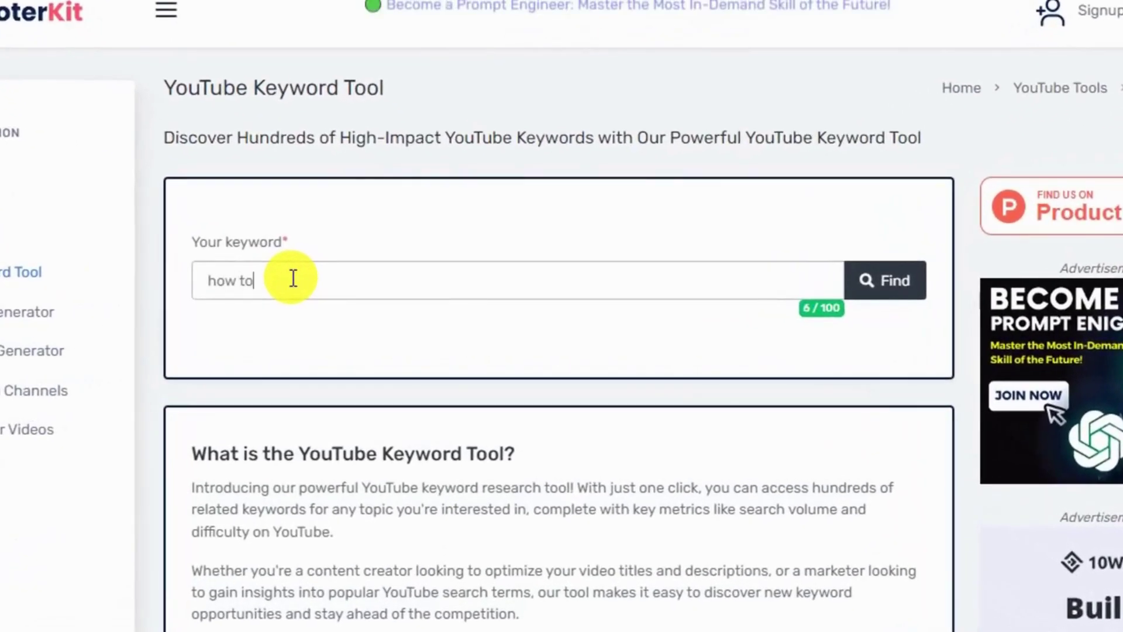
text(dd )
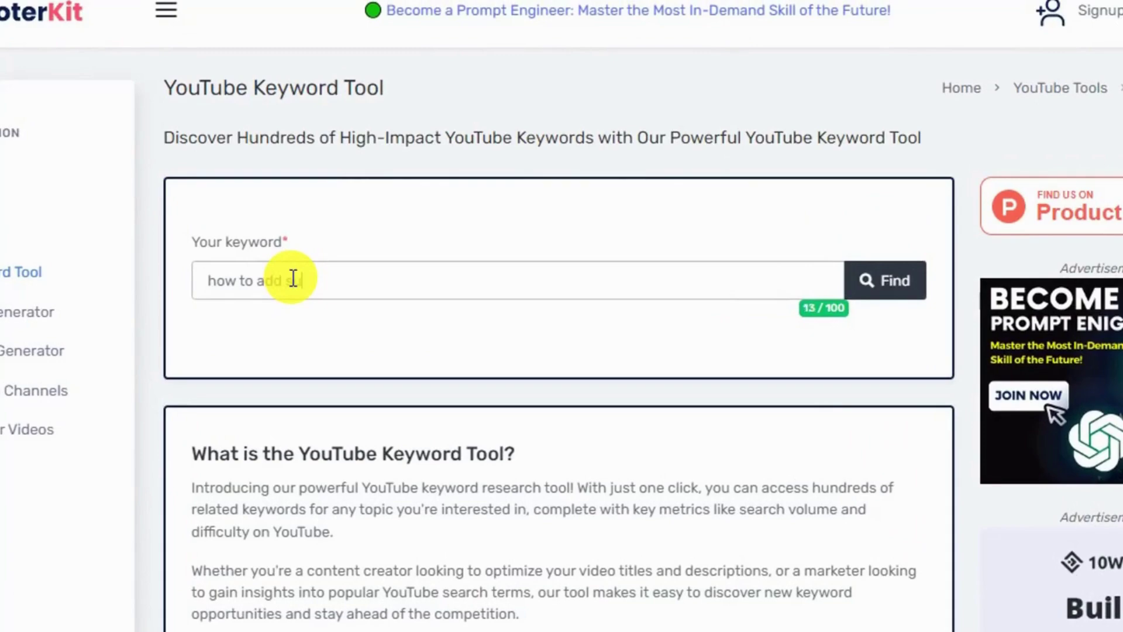
text(subtitles to a video)
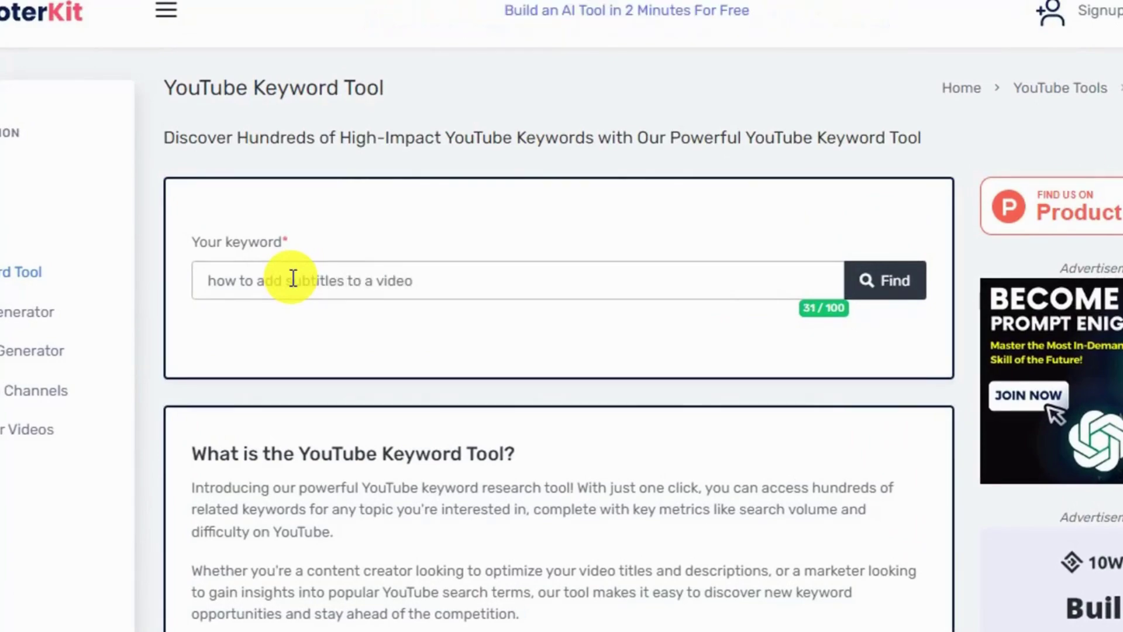
key(Return)
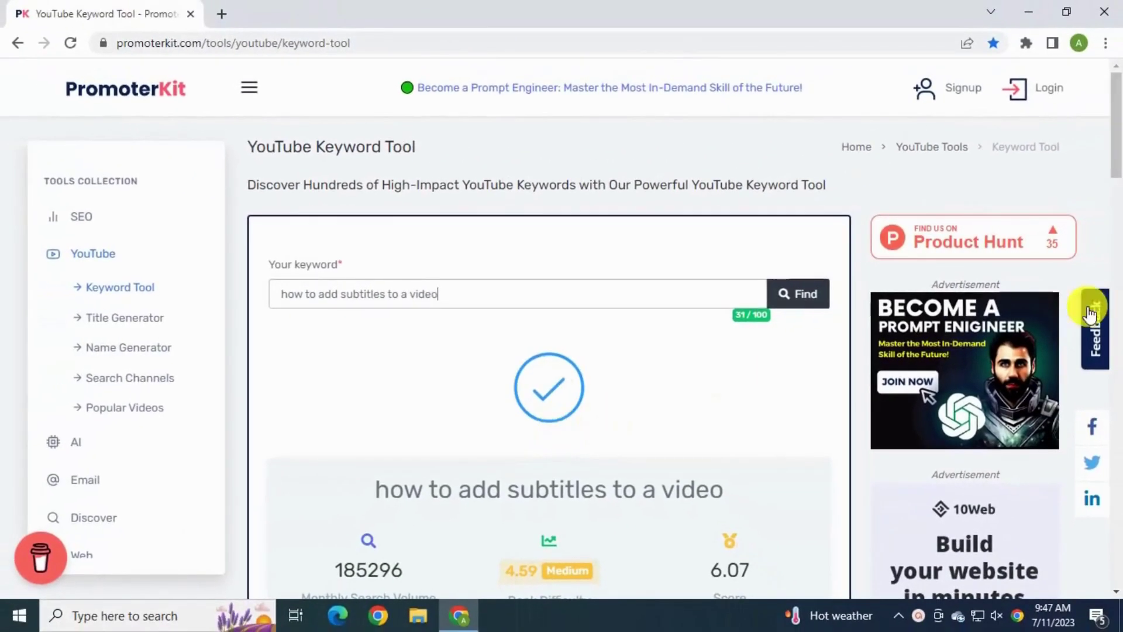
drag(1113, 138, 1113, 156)
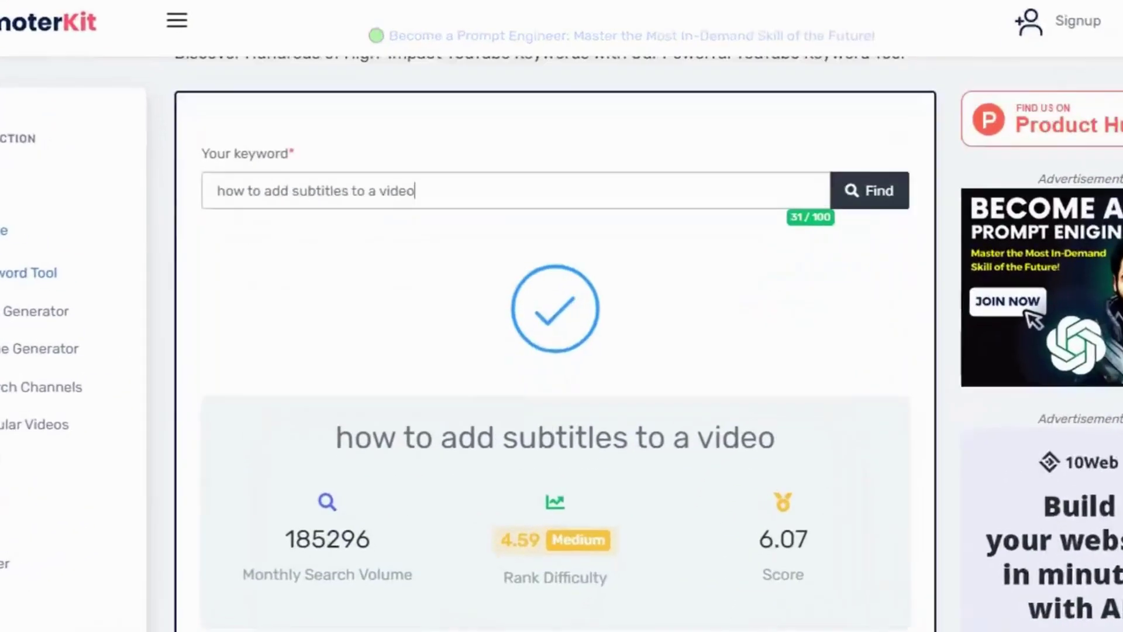
scroll(561, 315, down, 5)
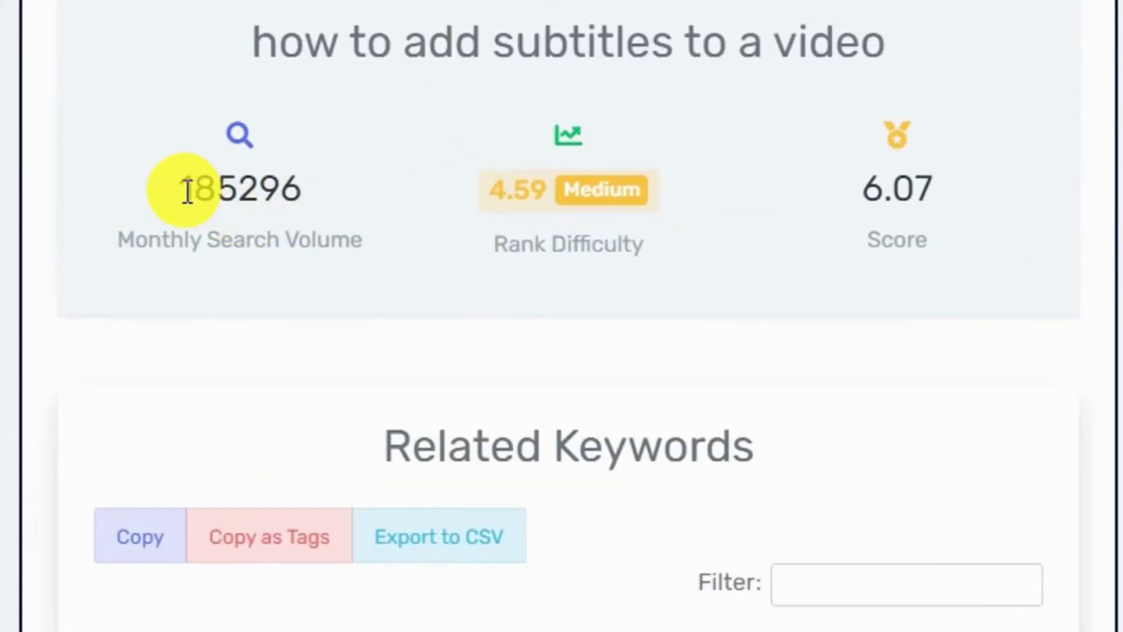
Highlight the 185296 monthly searches, 4.59 Medium difficulty and 6.07 score, then scroll the related keywords
drag(191, 181, 300, 181)
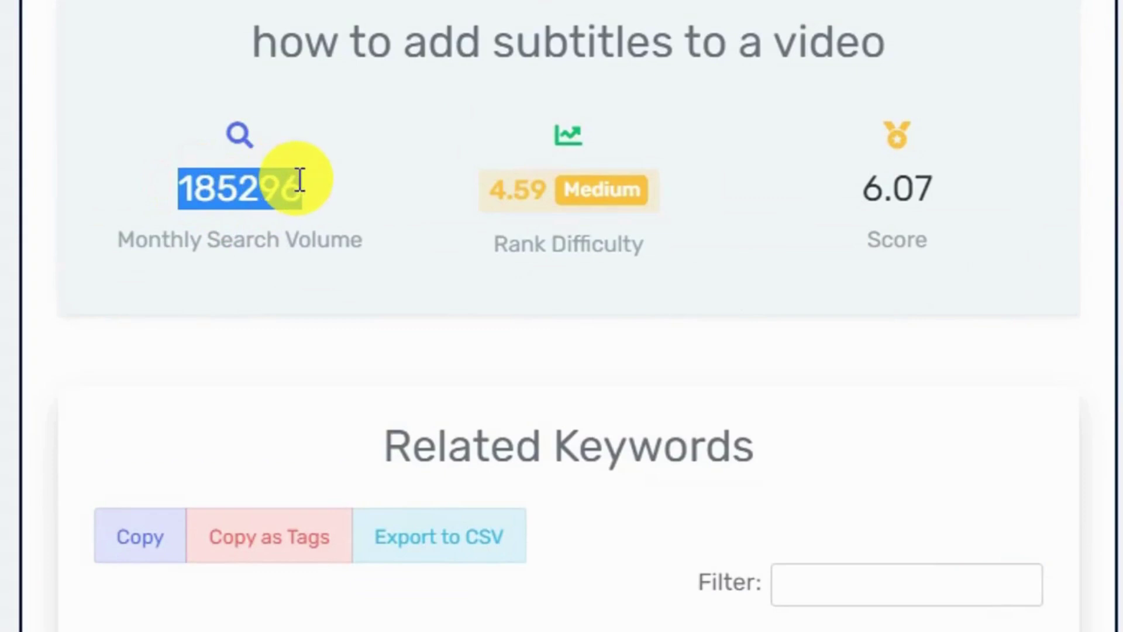
drag(489, 189, 652, 199)
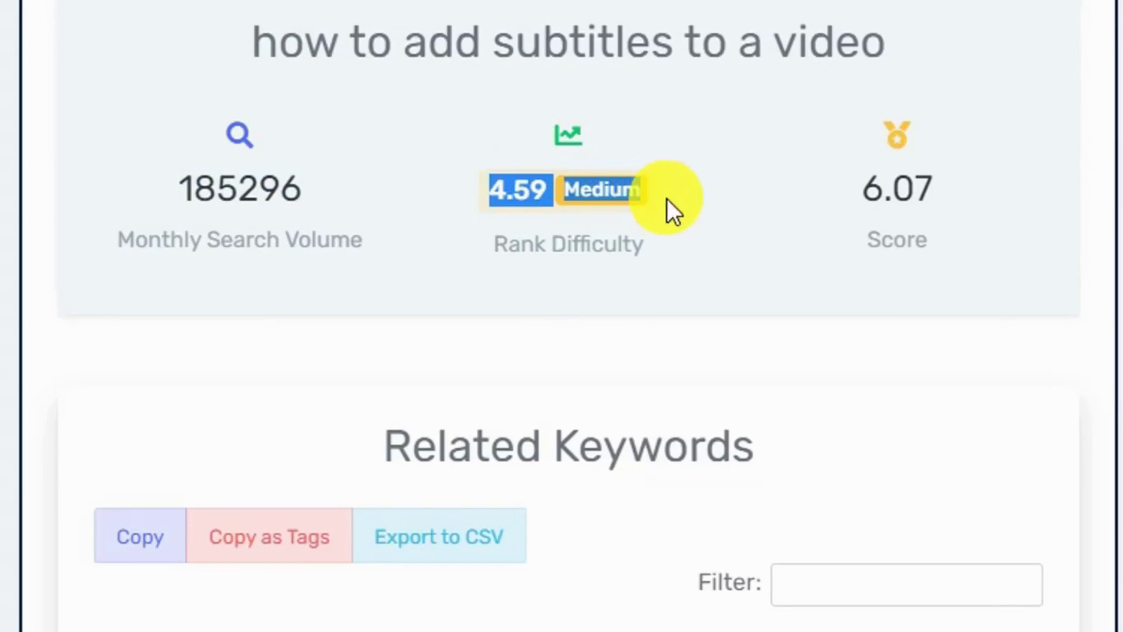
drag(863, 190, 939, 201)
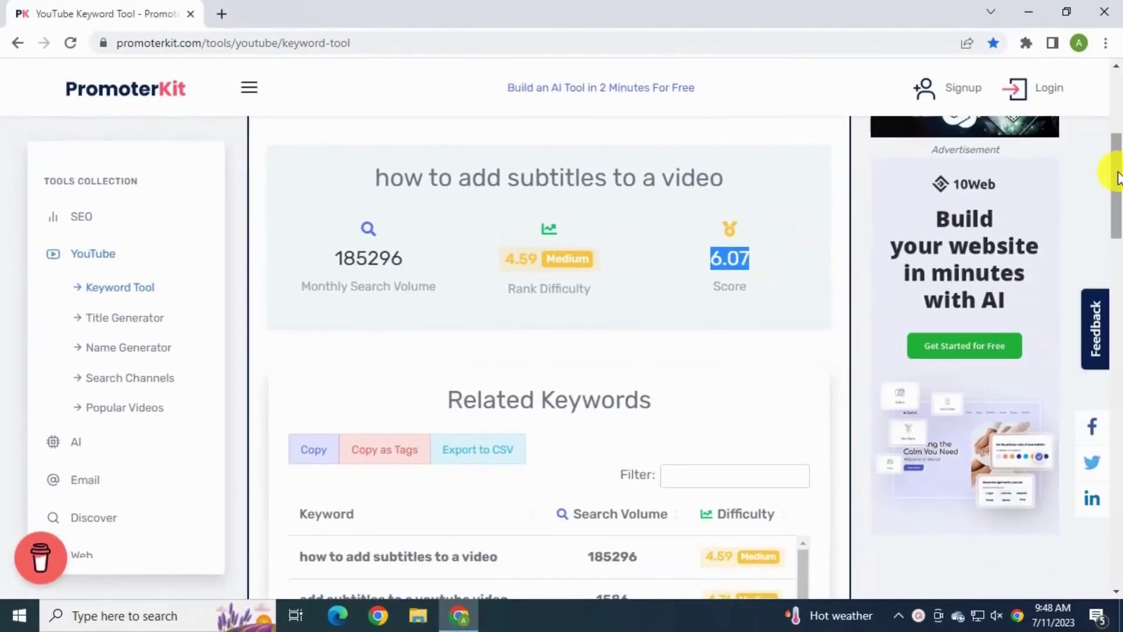
scroll(1118, 189, down, 1)
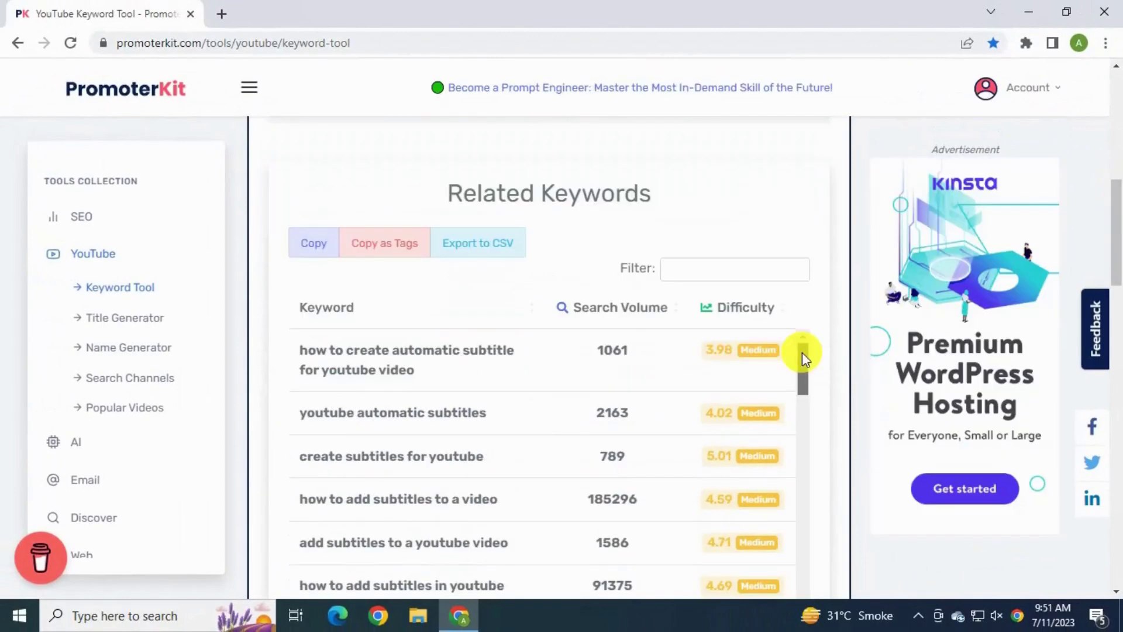
drag(802, 352, 808, 607)
scroll(877, 346, down, 4)
drag(803, 369, 794, 236)
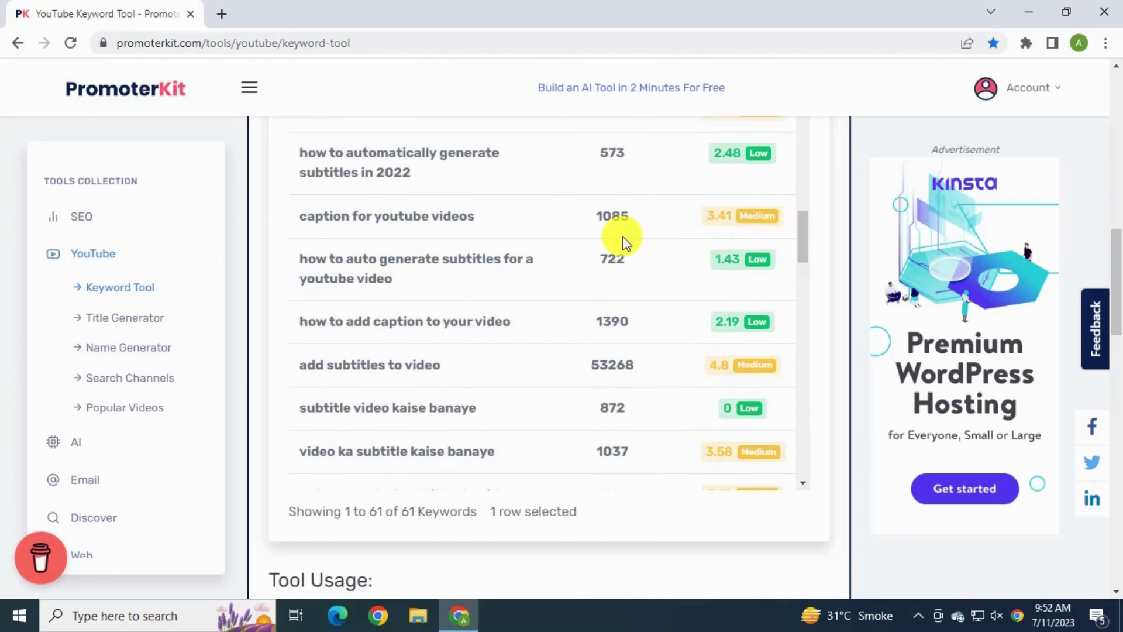
Select the related keywords for auto-generating subtitles, adding captions and generating subtitles in 2022
click(454, 284)
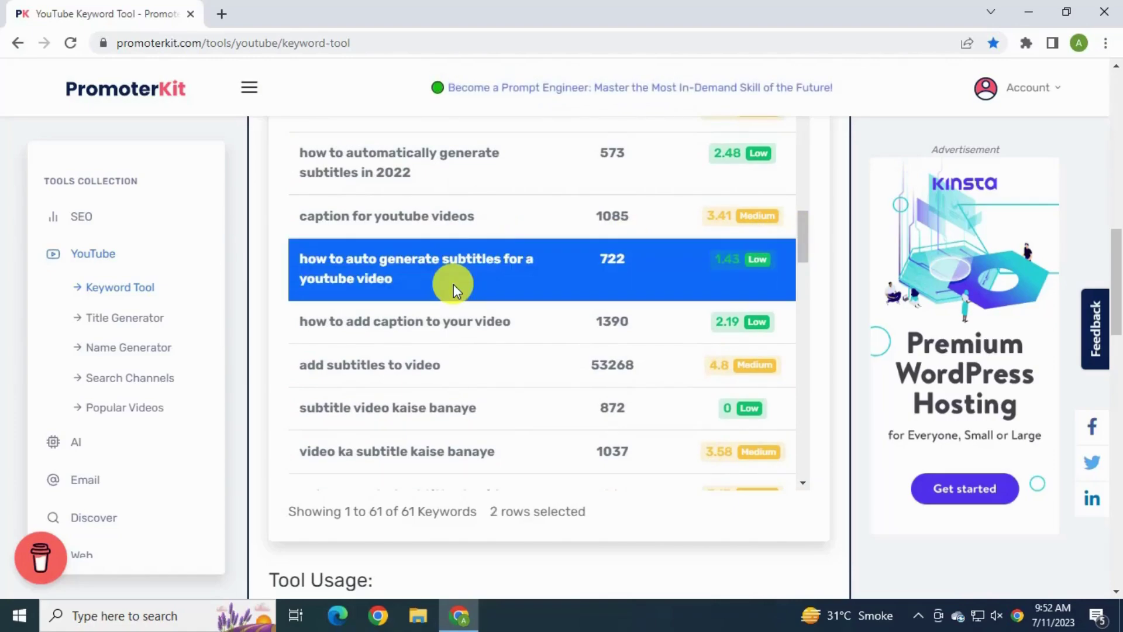
click(463, 337)
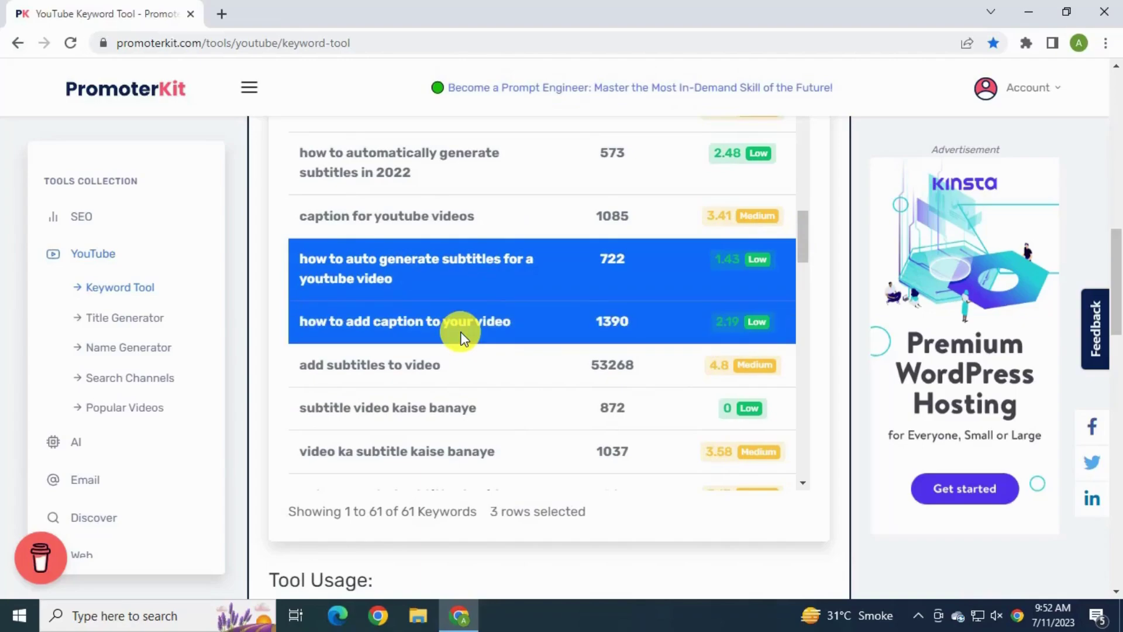
scroll(462, 336, up, 1)
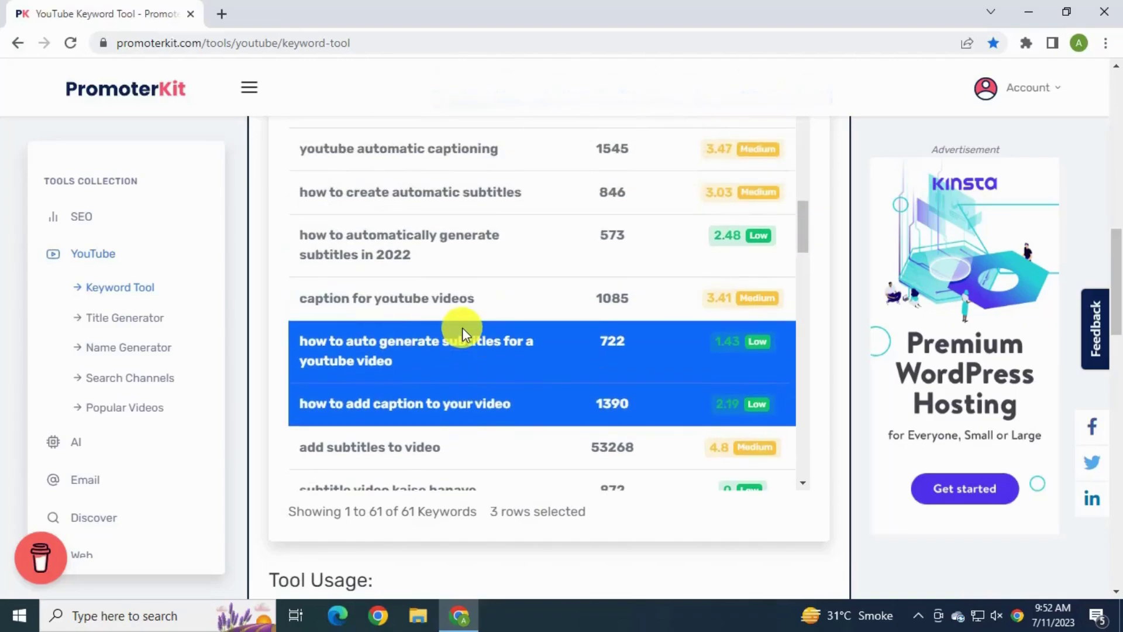
click(484, 246)
scroll(484, 243, up, 5)
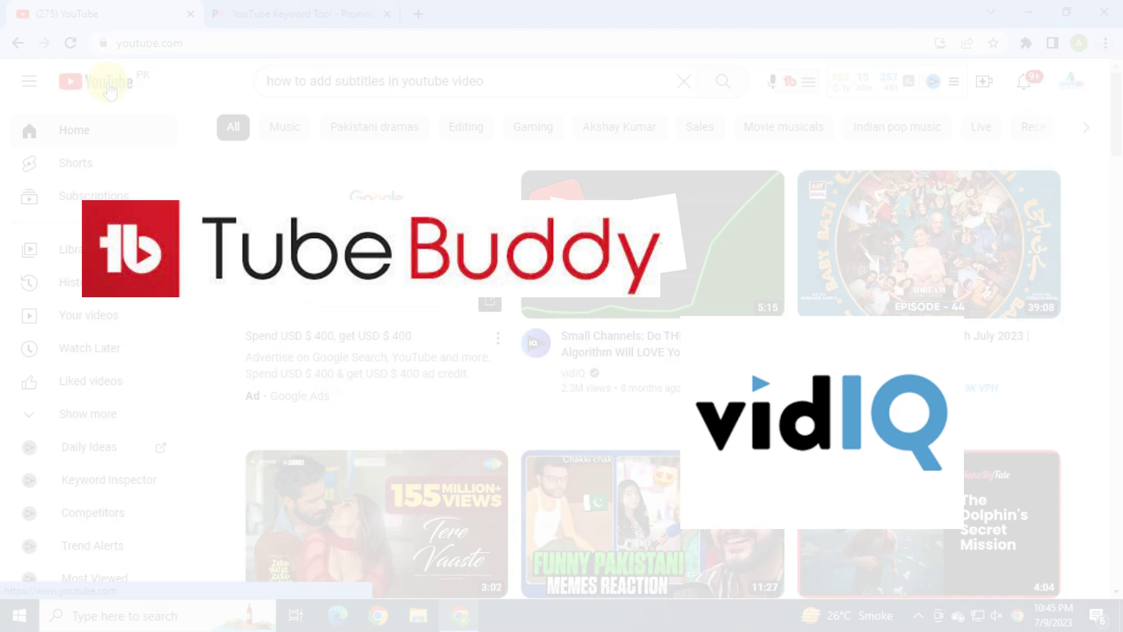
Launch TubeBuddy's Keyword Explorer from its Tools panel on YouTube
click(885, 90)
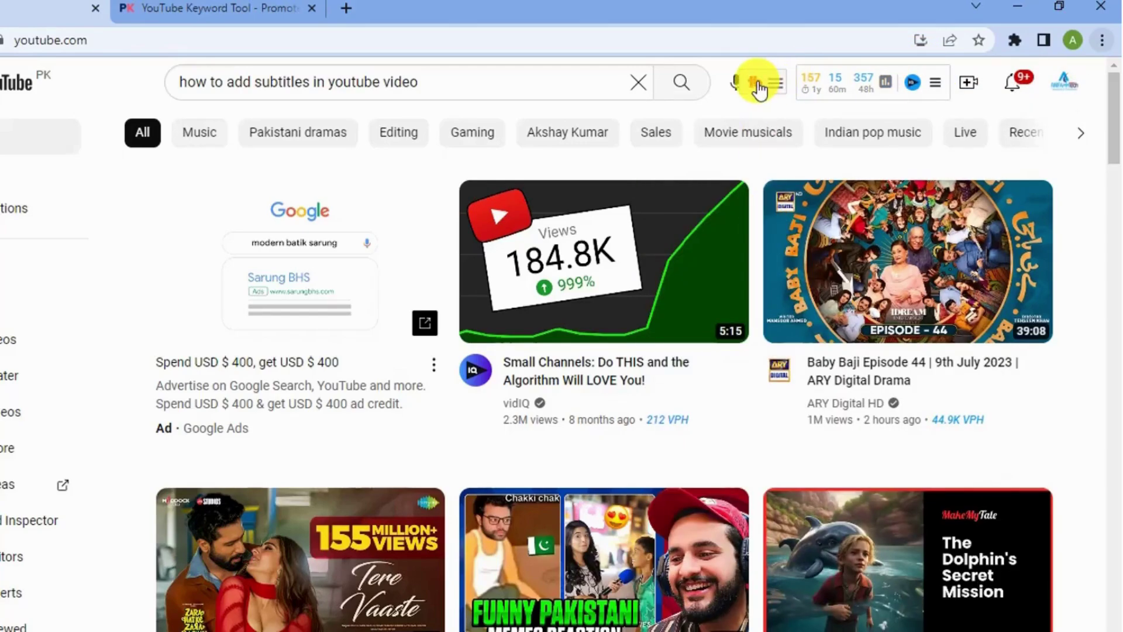
click(775, 89)
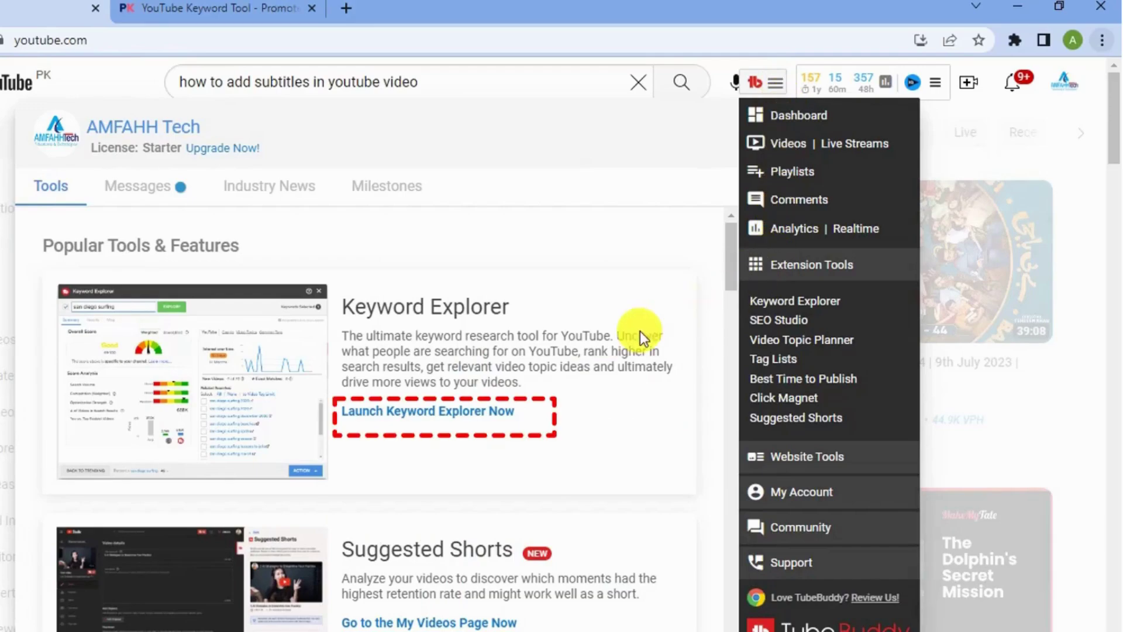
click(431, 419)
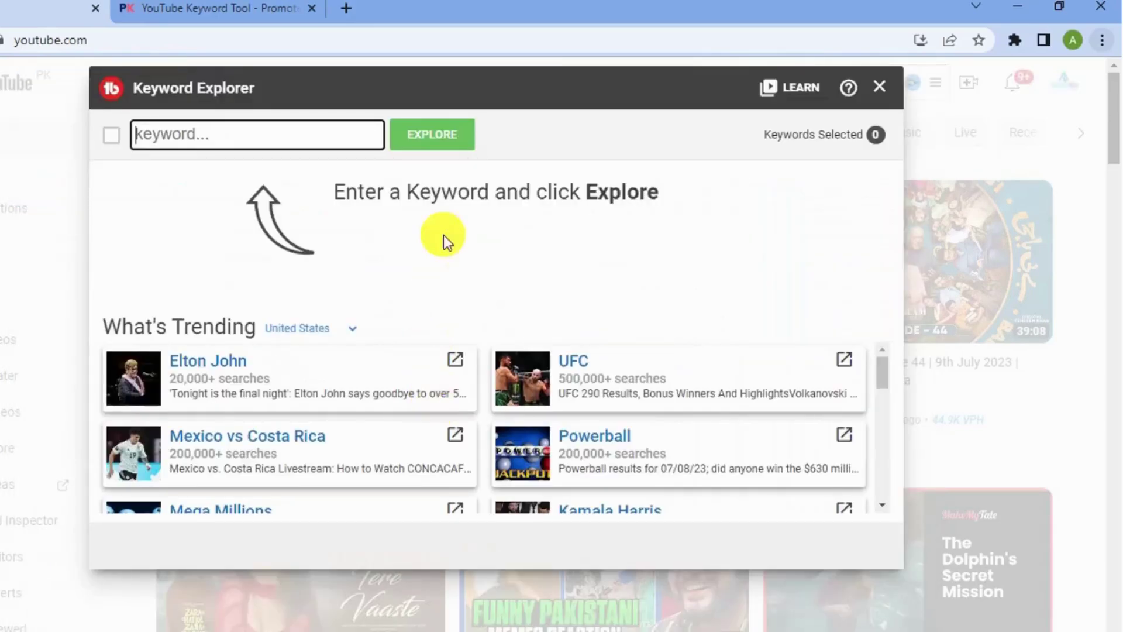
Explore 'how to add subtitles in youtube video' in Keyword Explorer and switch to the first related search
click(249, 135)
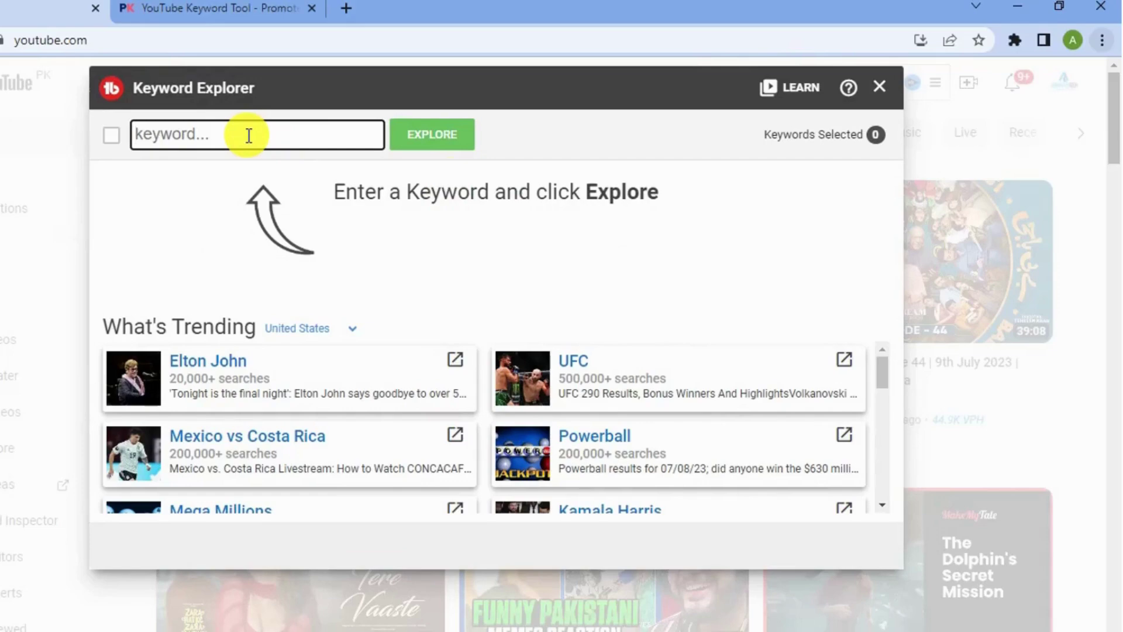
text(how to add)
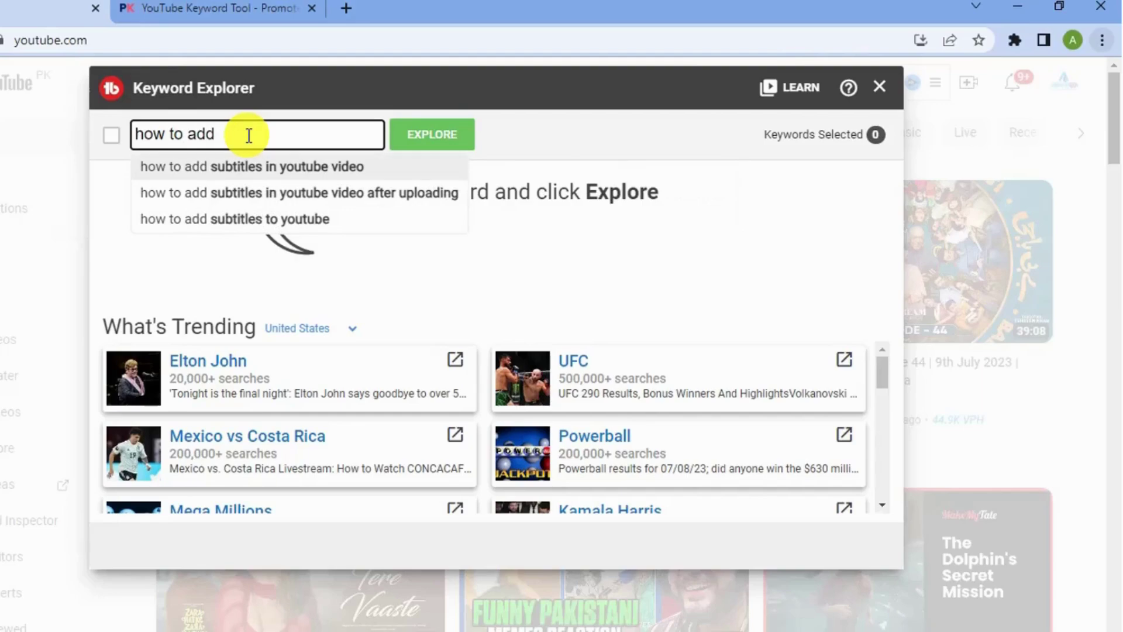
key(Return)
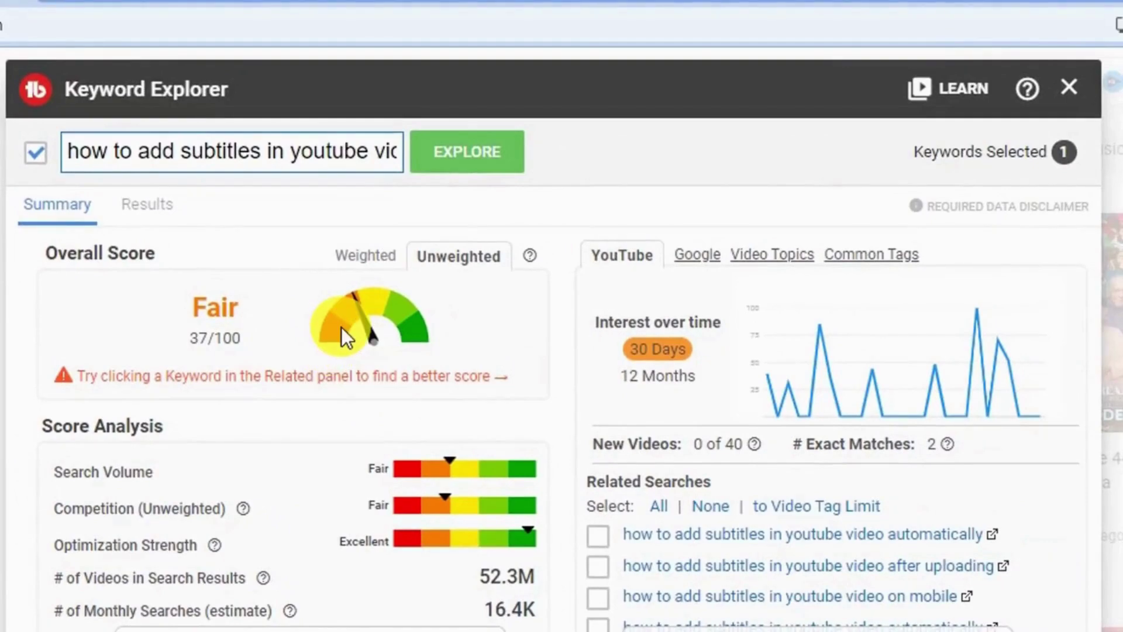
click(763, 541)
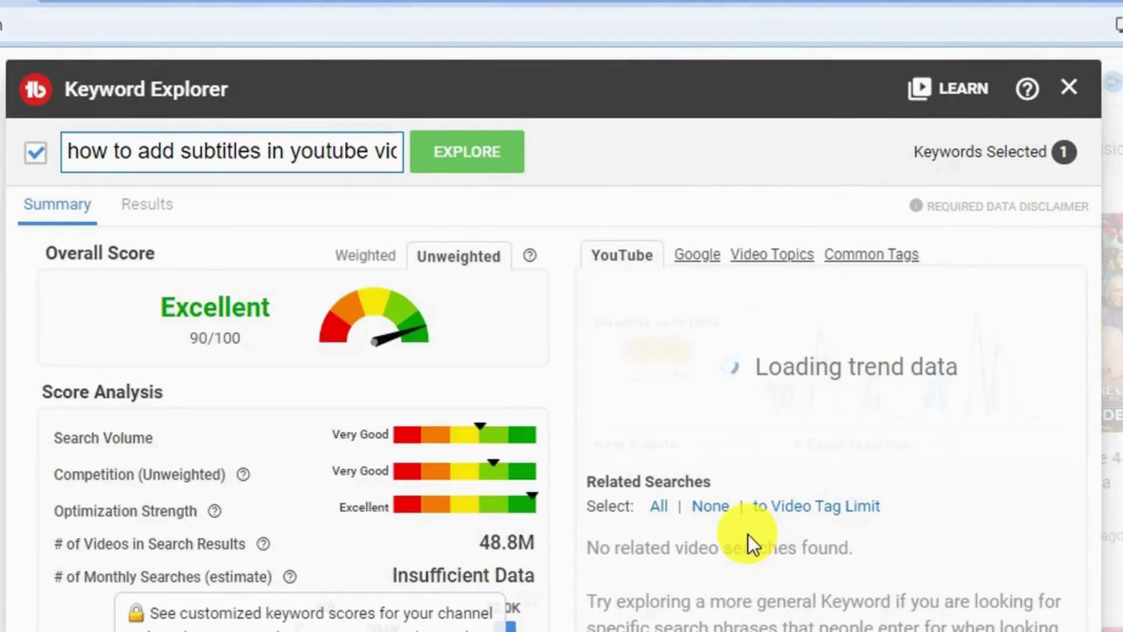
Highlight the Excellent 90/100 score and the Search Volume, Competition and Optimization Strength ratings
double_click(227, 338)
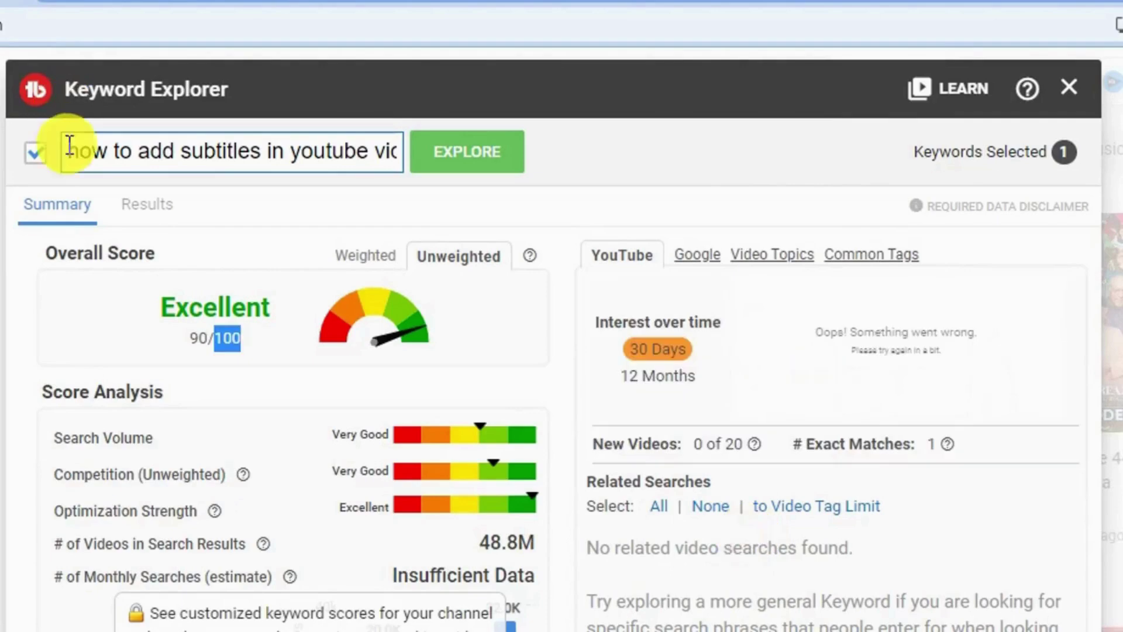
double_click(195, 322)
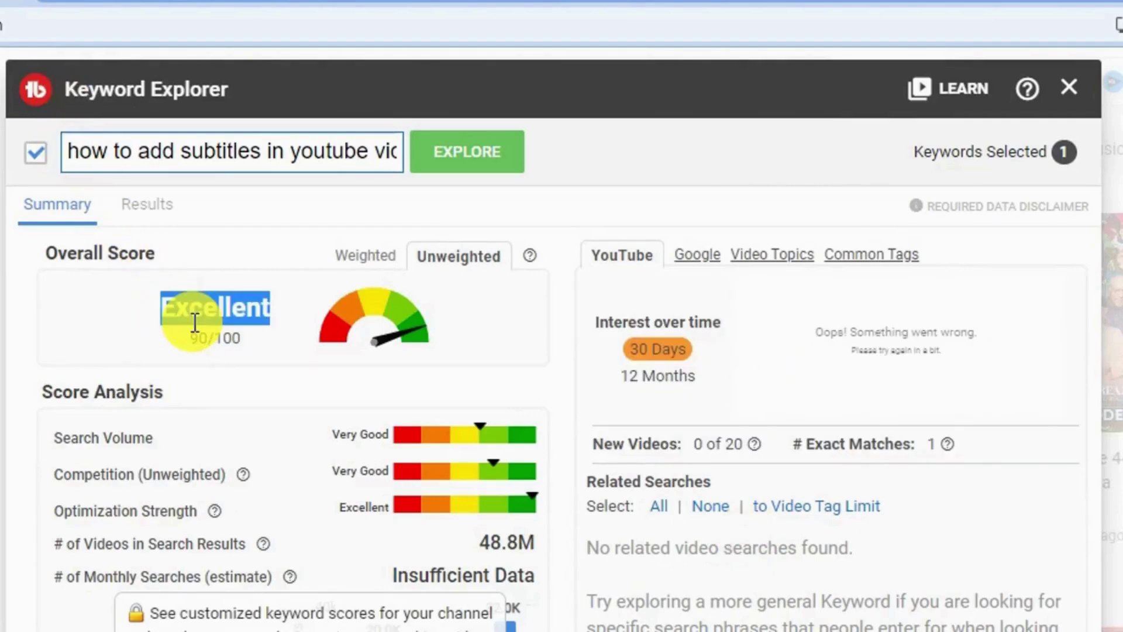
double_click(127, 439)
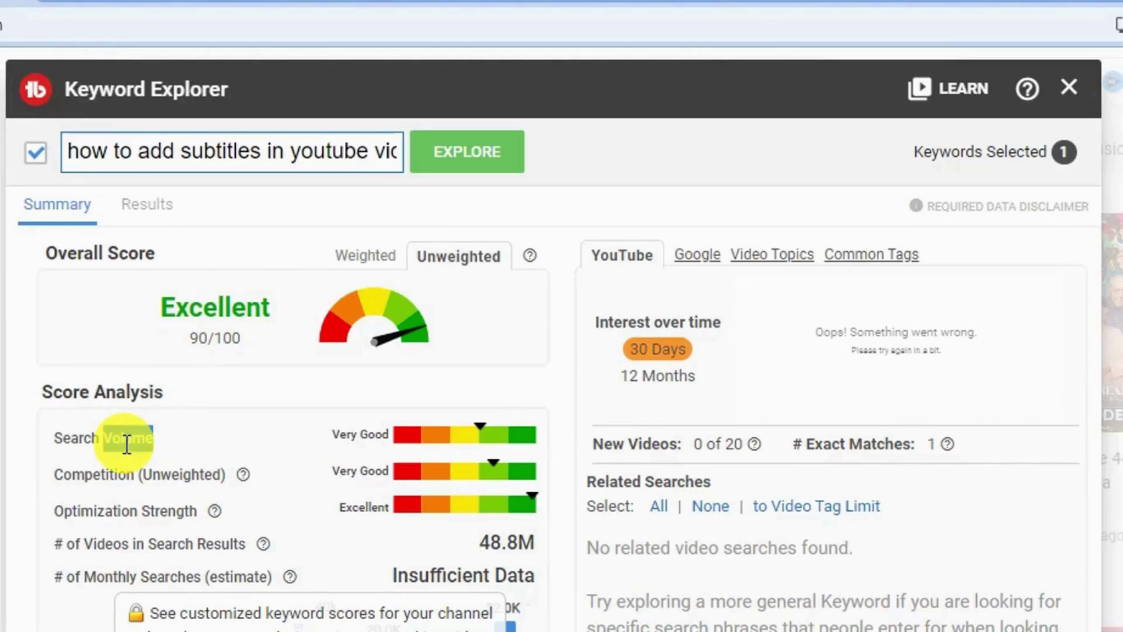
double_click(117, 475)
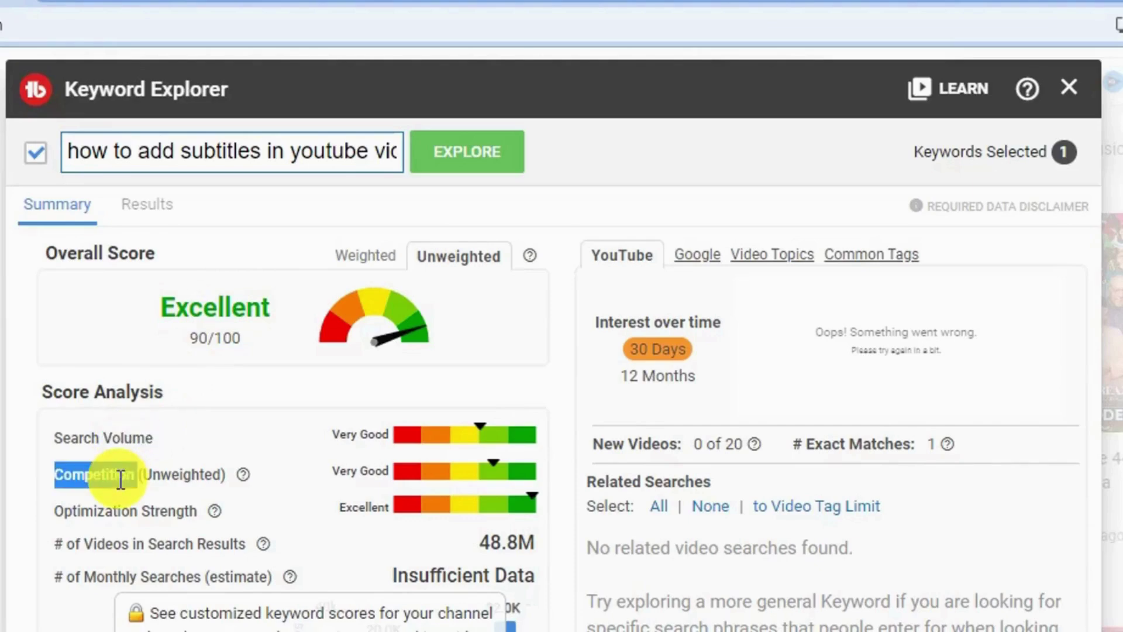
double_click(120, 510)
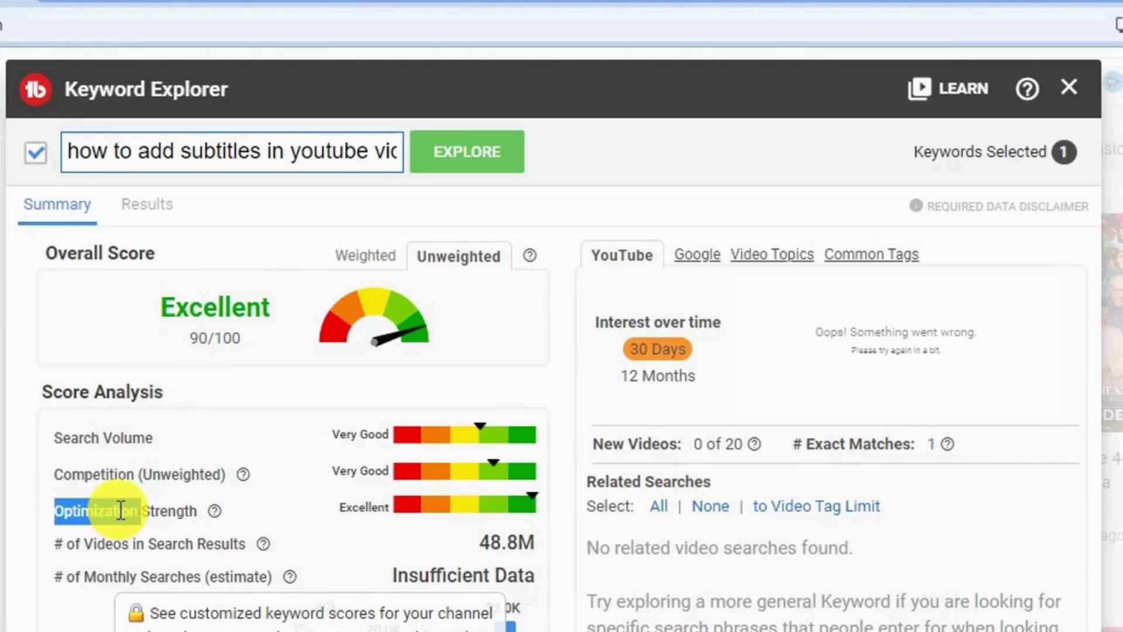
click(159, 546)
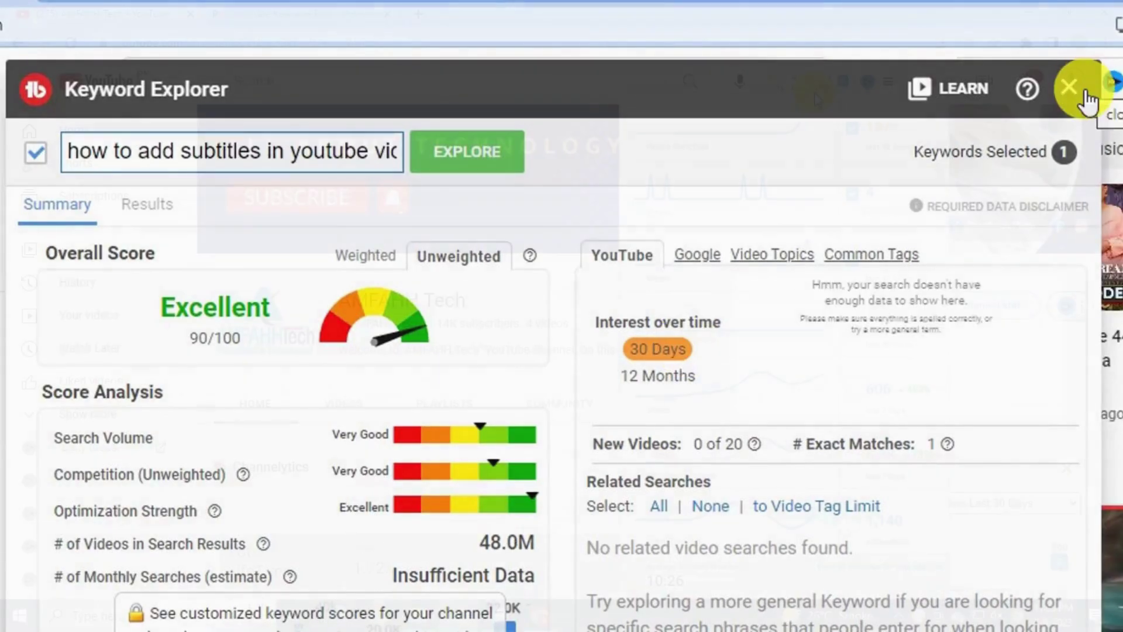
Close TubeBuddy's Keyword Explorer and open vidIQ's Keyword Inspector from the toolbar menu
click(1069, 87)
mouse_move(799, 97)
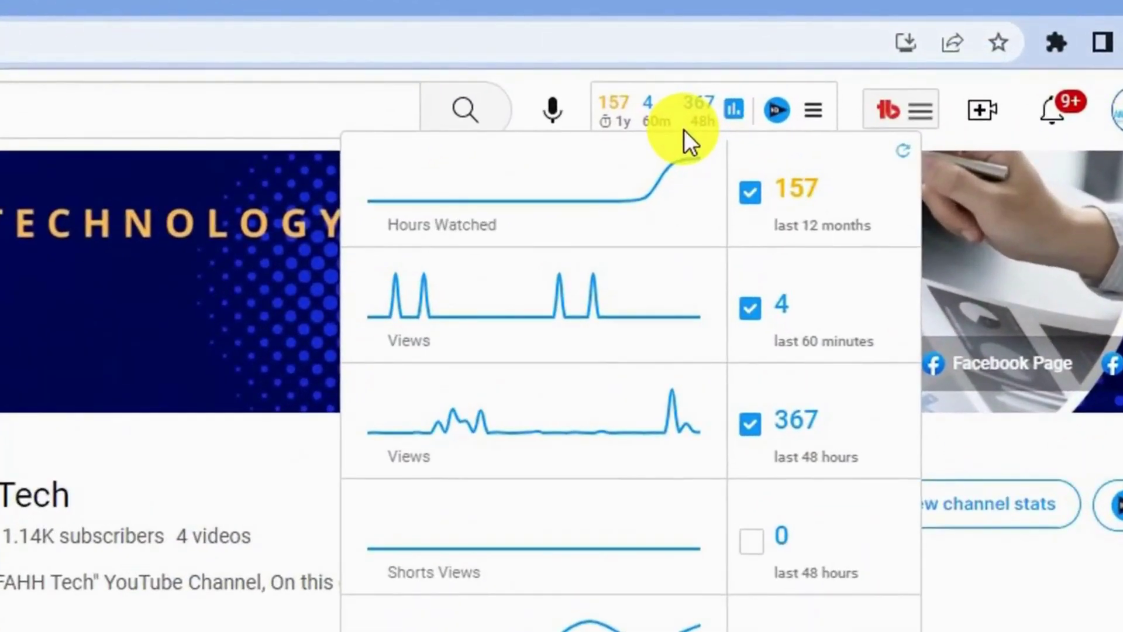
click(802, 117)
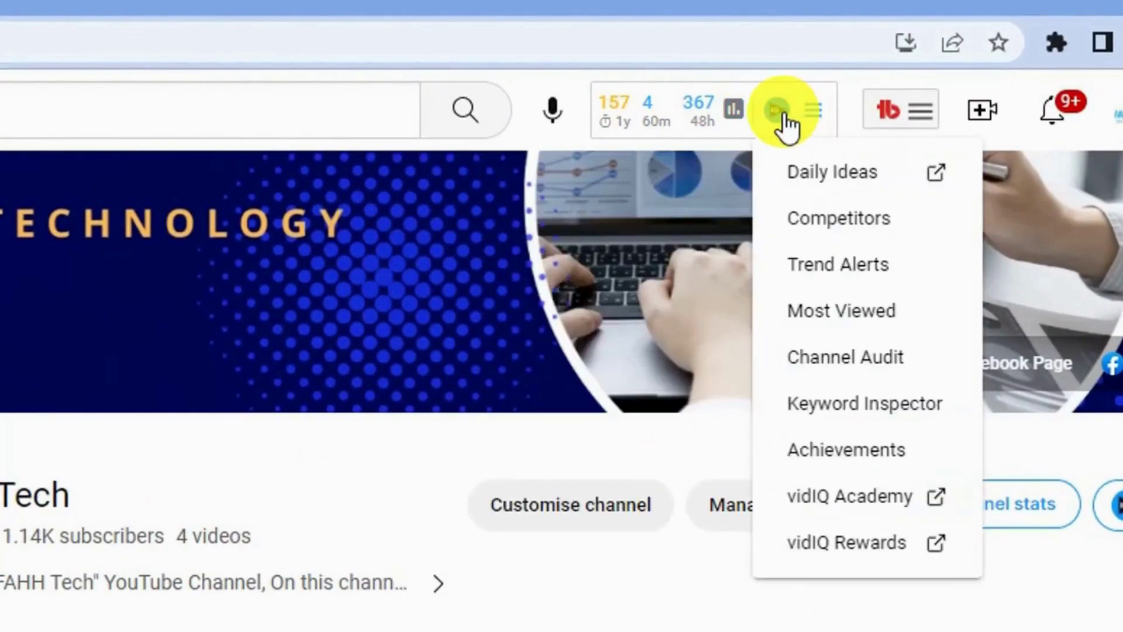
click(859, 408)
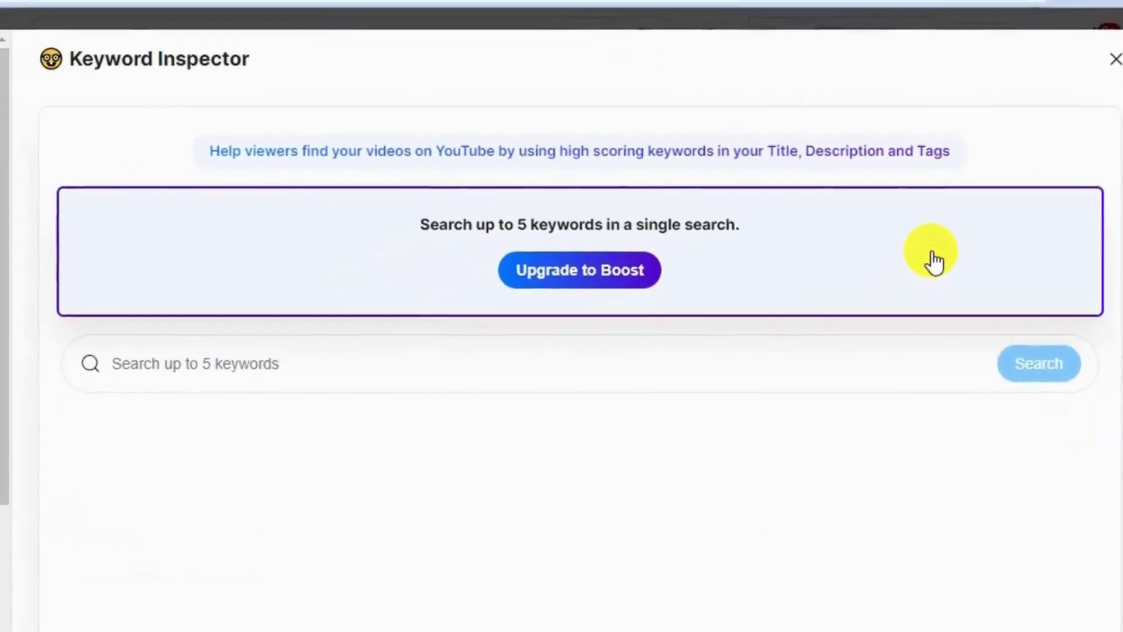
Inspect 'how to add subtitles to a youtube video' in vidIQ and scroll its score, searches and related keywords
click(266, 361)
text(how to add subtitles to a youtube video)
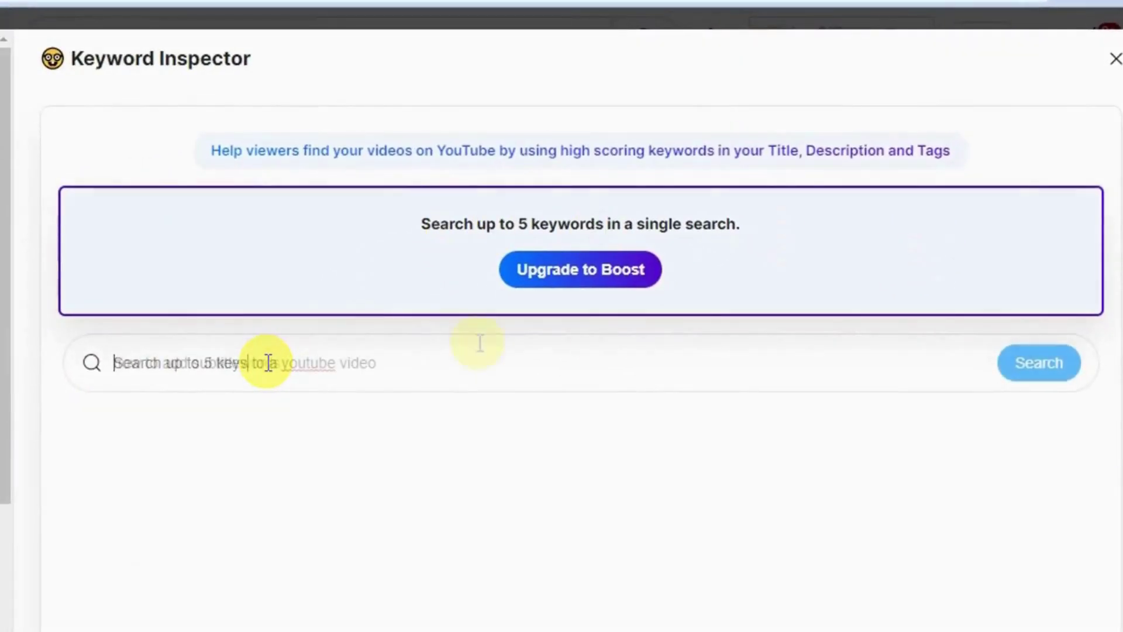
click(1038, 366)
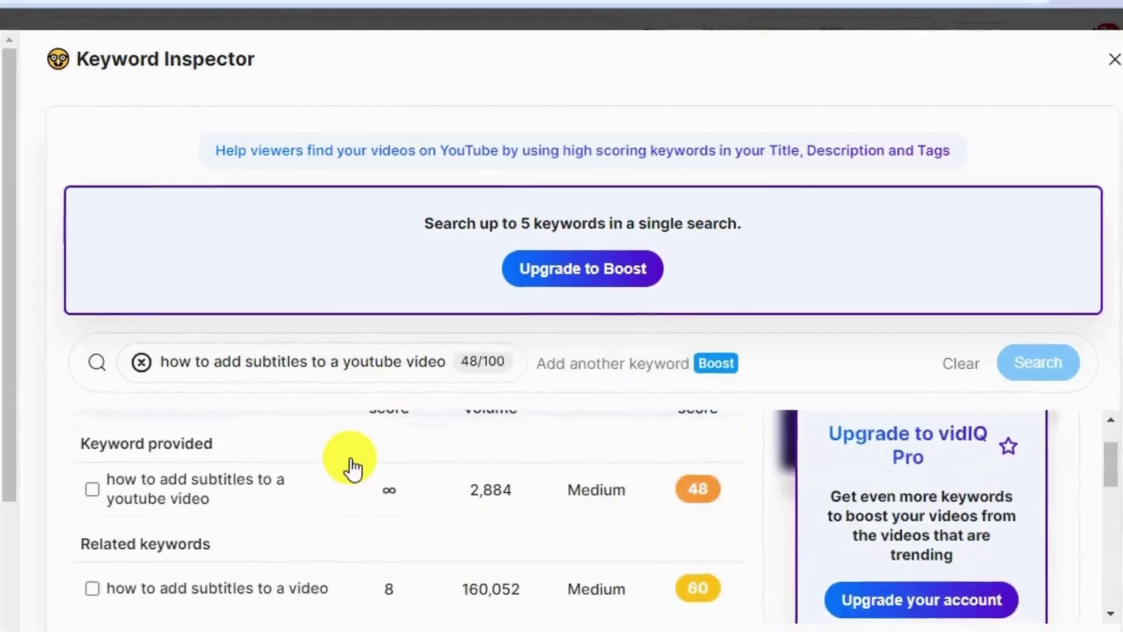
scroll(347, 461, down, 2)
scroll(420, 420, up, 2)
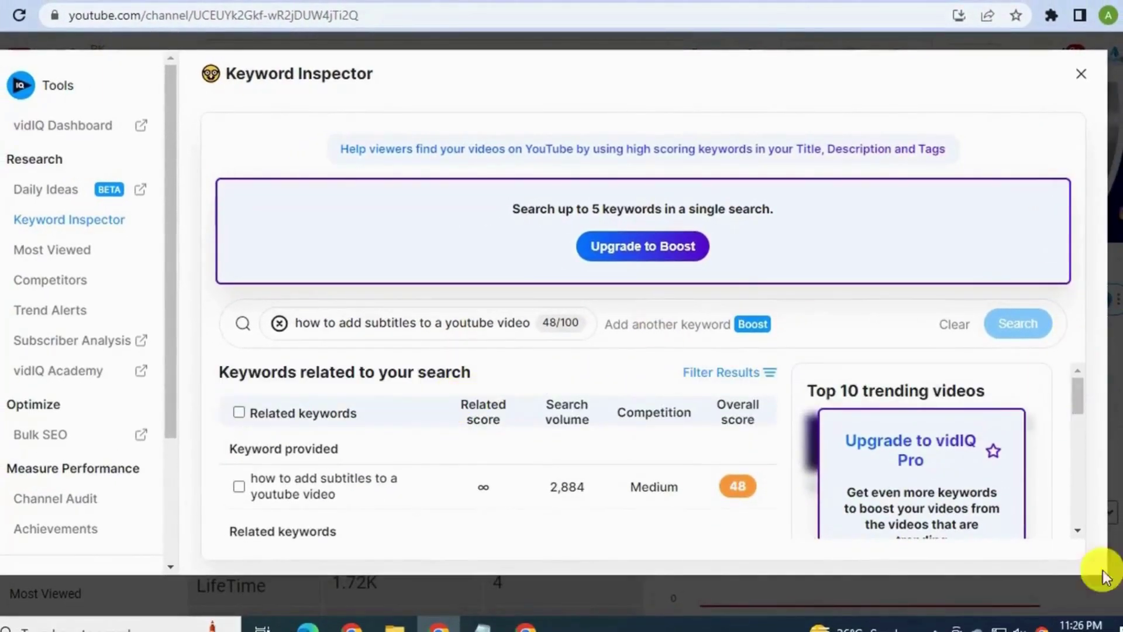
scroll(1076, 532, down, 2)
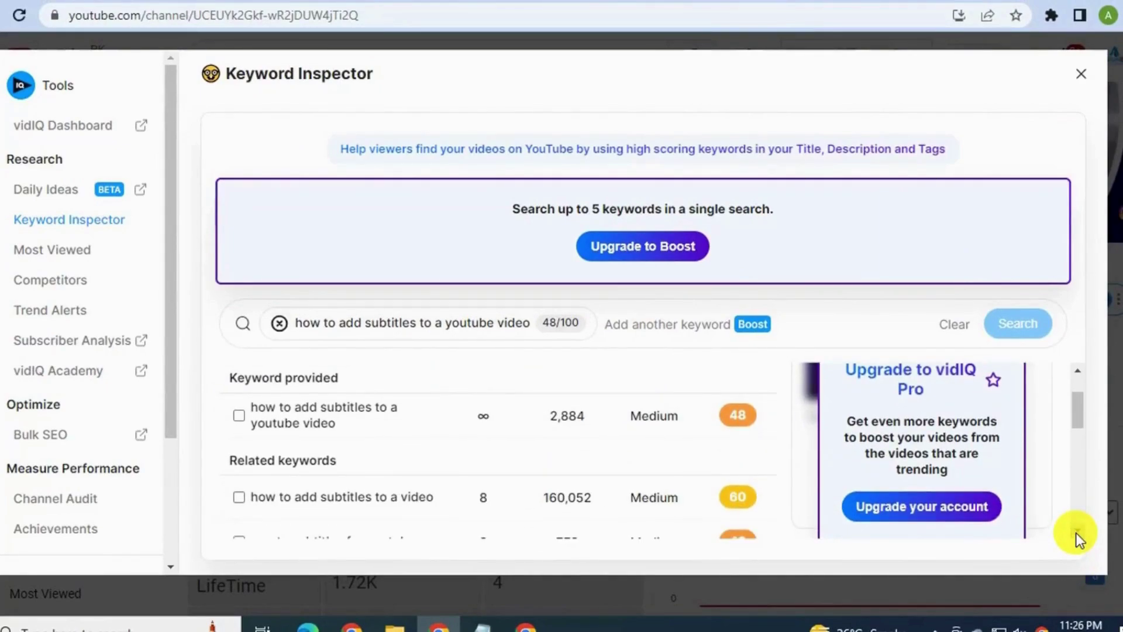
scroll(760, 511, up, 2)
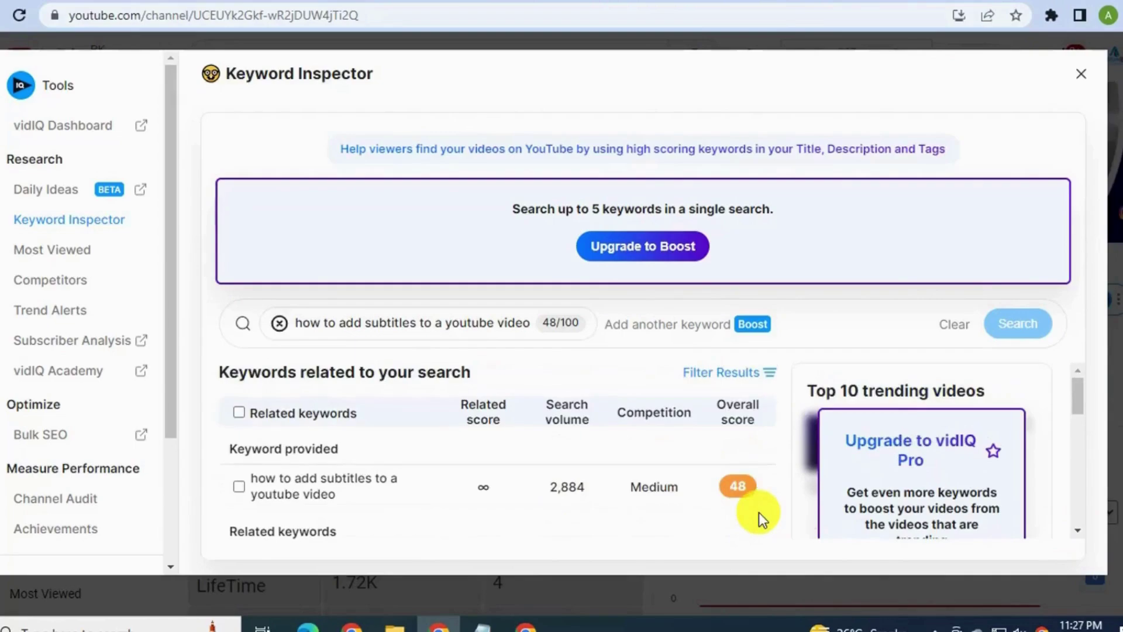
scroll(1092, 446, down, 3)
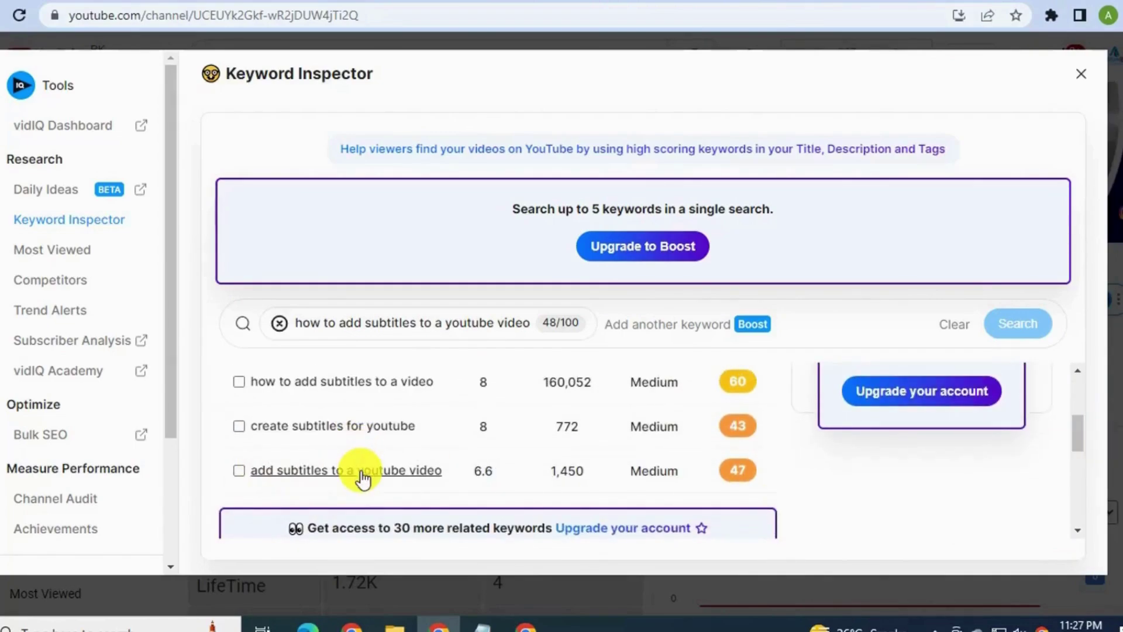
scroll(363, 476, up, 3)
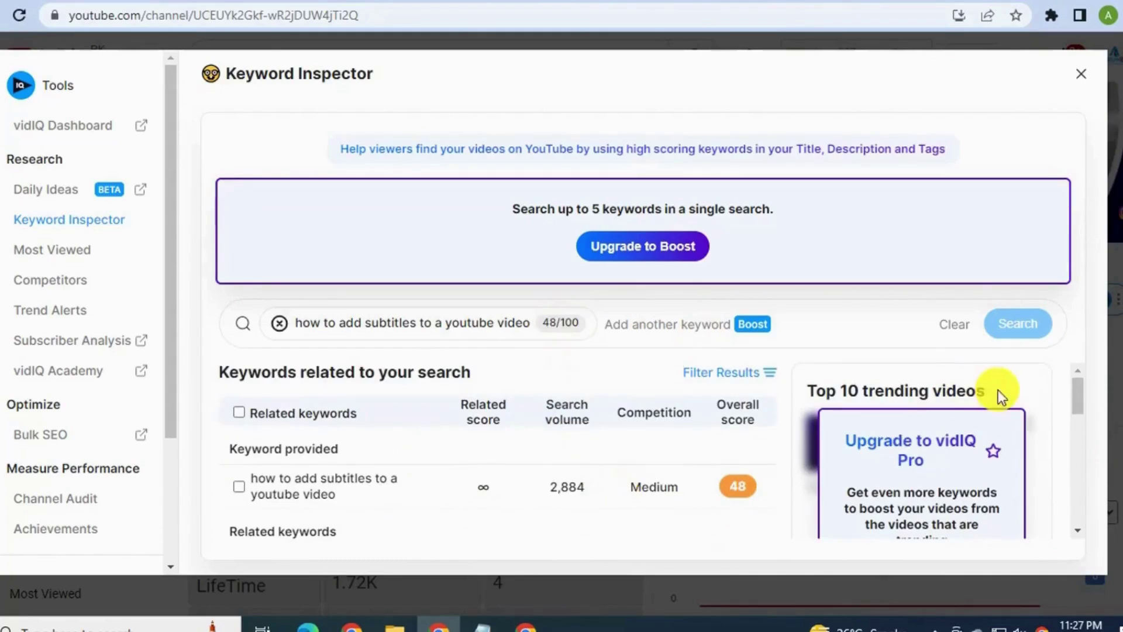
scroll(302, 491, down, 2)
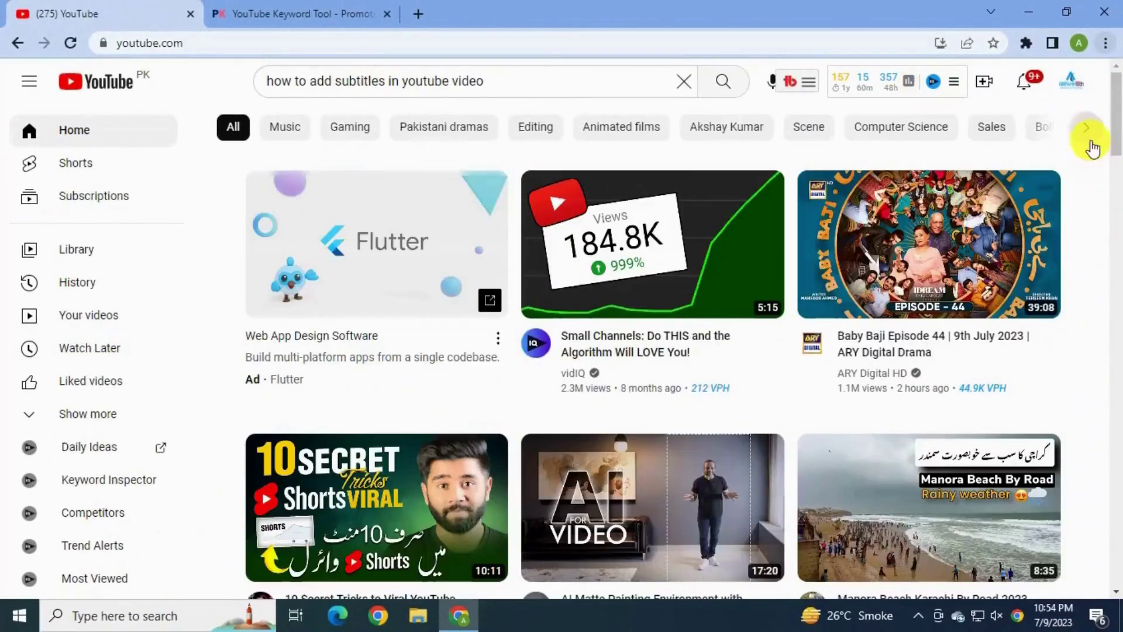
Go to YouTube Studio from the account menu and open the Content list of uploads
click(1071, 82)
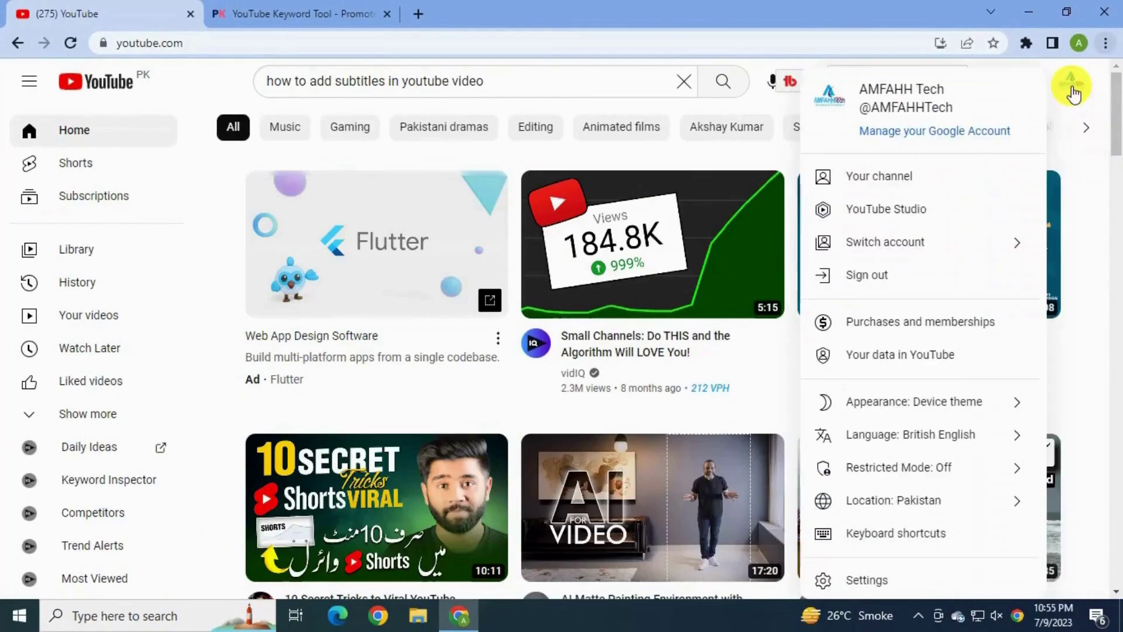
click(908, 209)
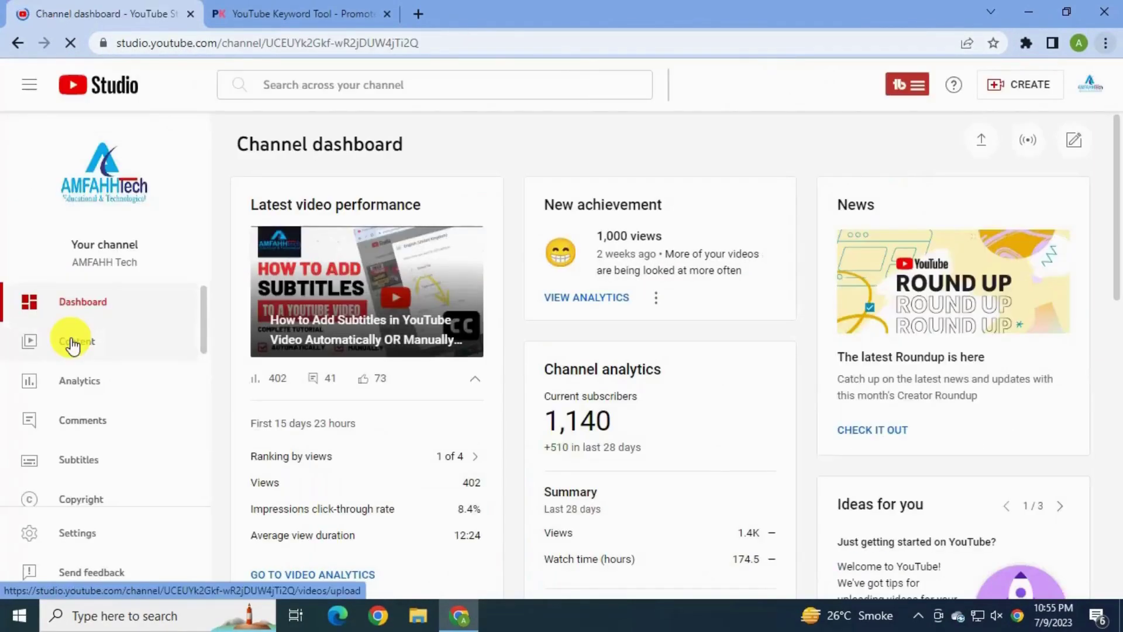
click(72, 344)
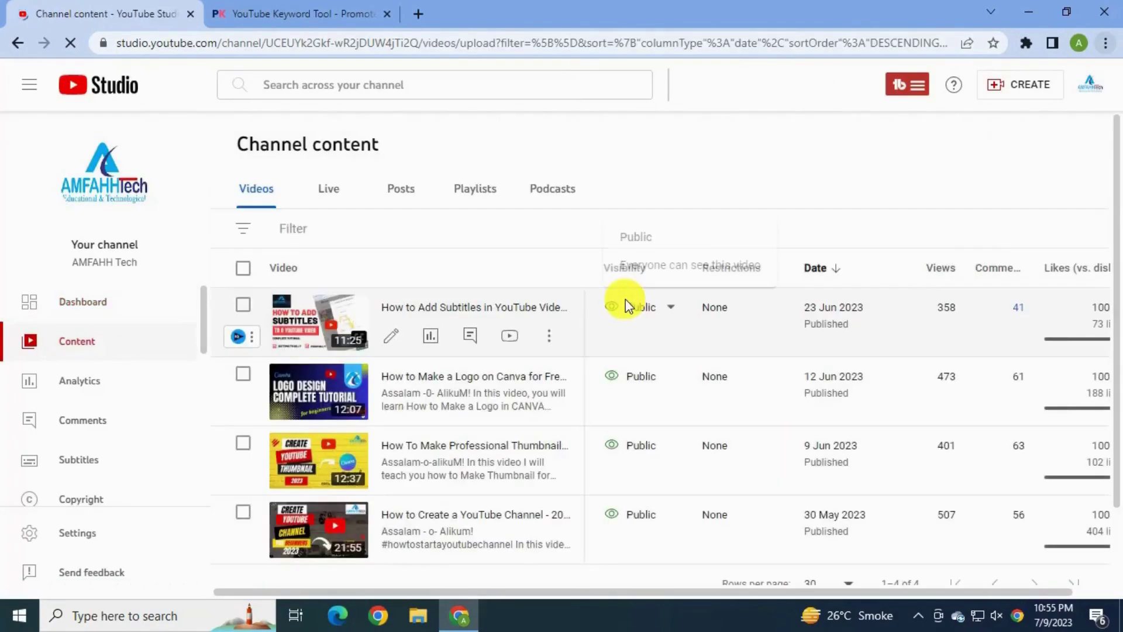
Open the subtitles tutorial's details and highlight 'How to Add Subtitles in YouTube Video' in its title
click(504, 310)
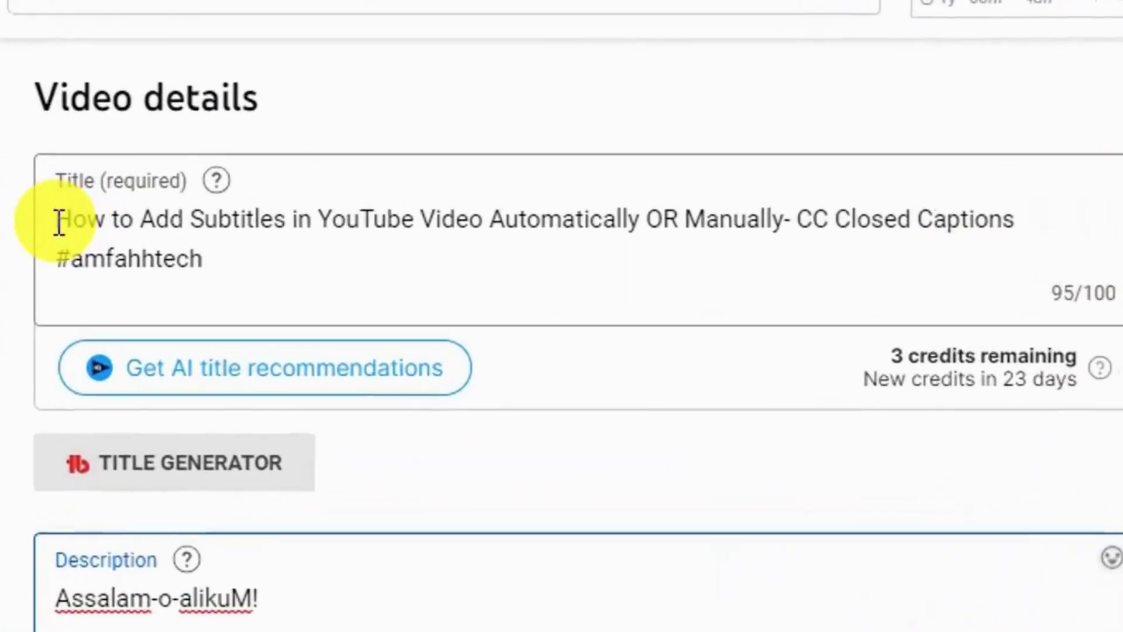
click(898, 214)
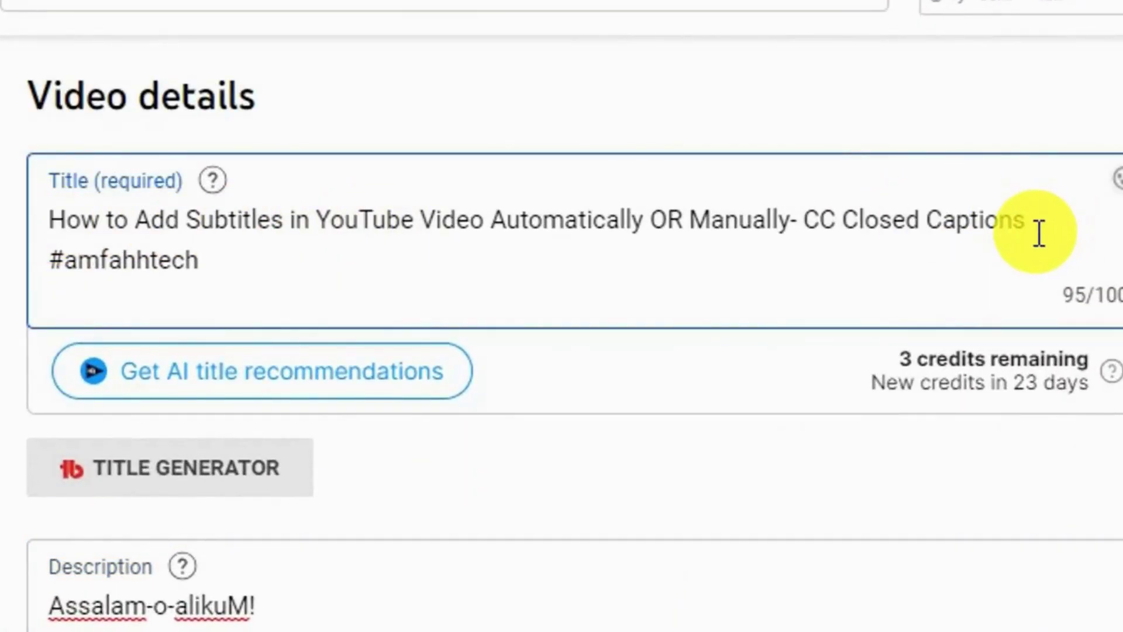
drag(1032, 223, 843, 222)
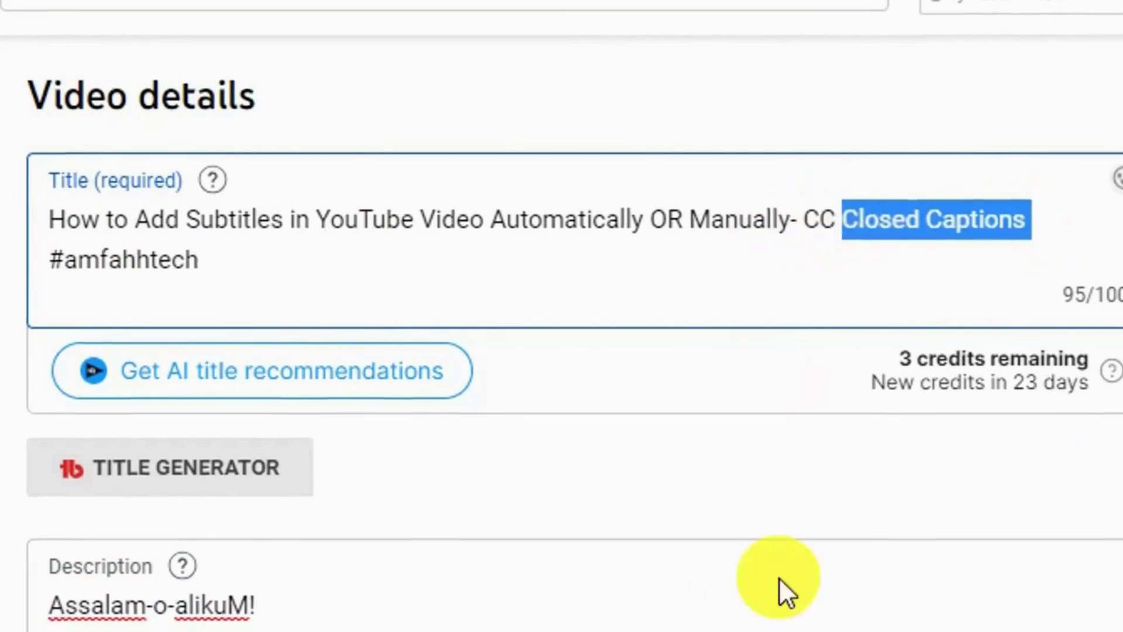
click(476, 221)
key(shift+Home)
click(489, 222)
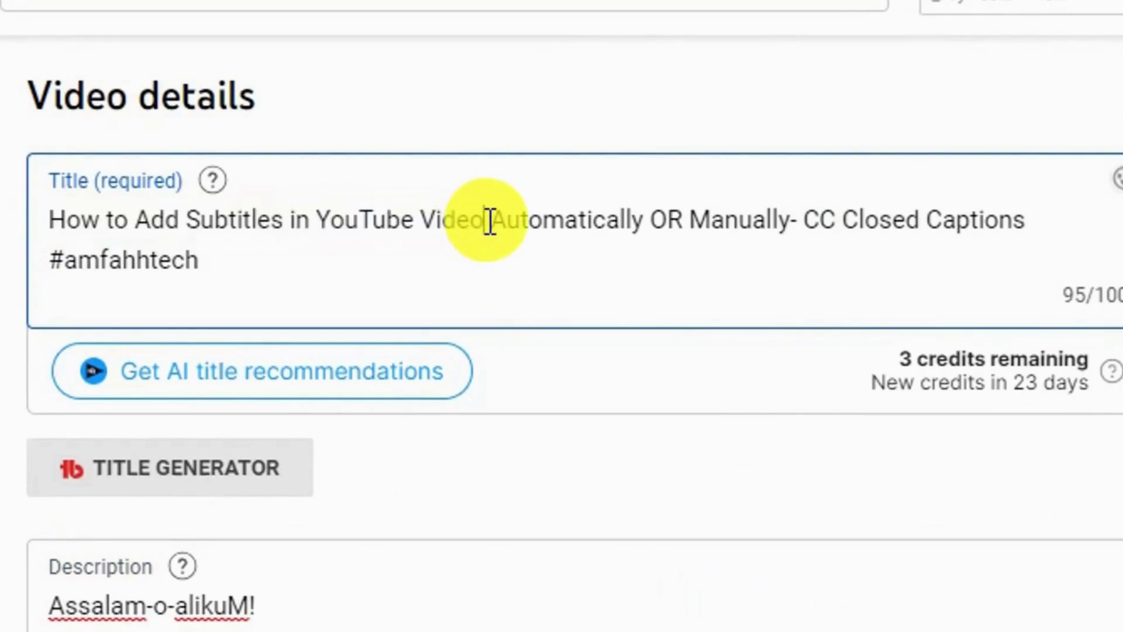
drag(490, 223, 55, 215)
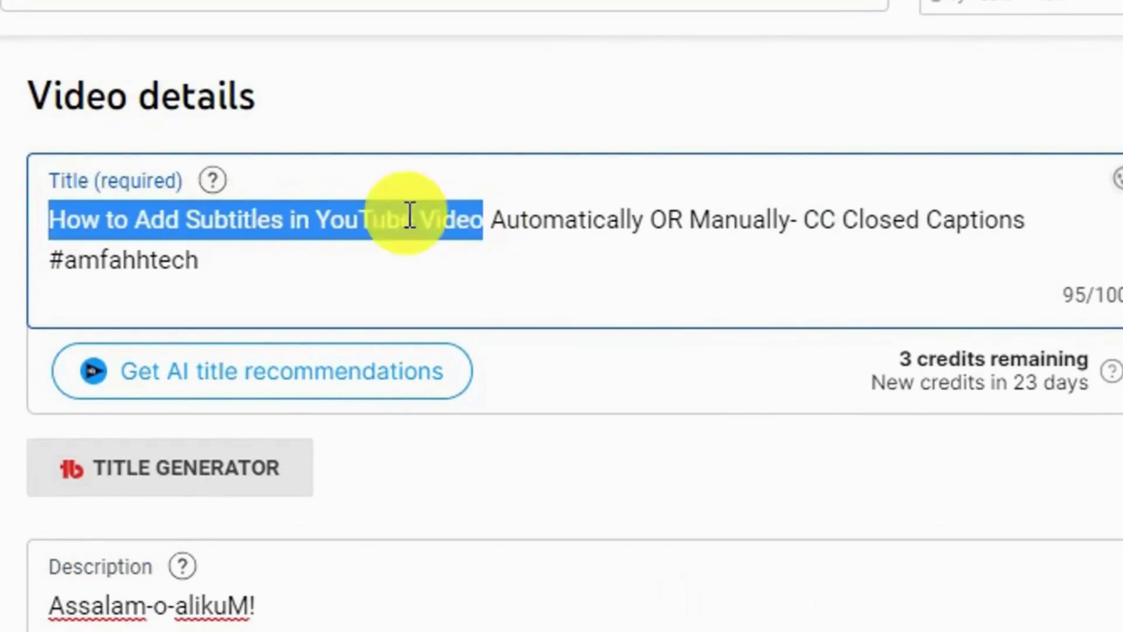
click(571, 216)
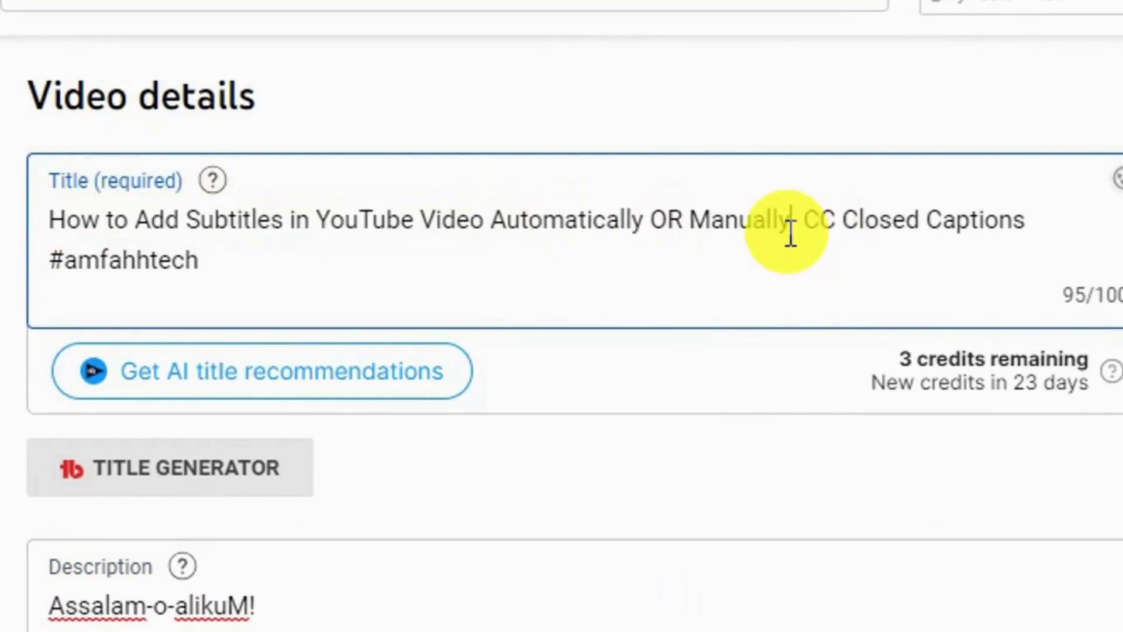
click(907, 218)
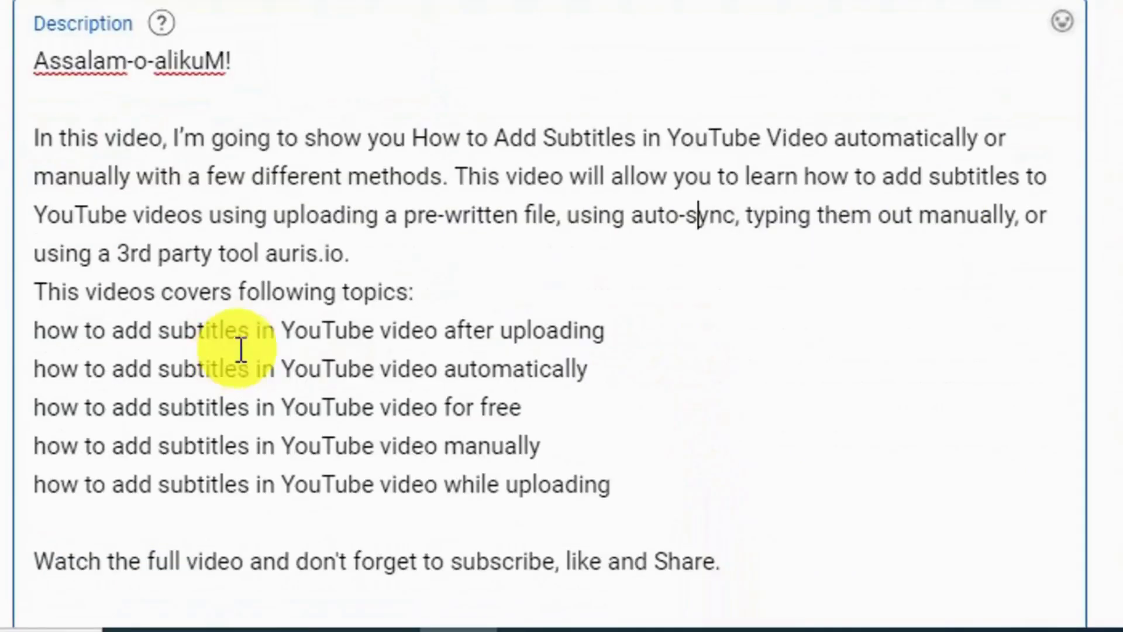
Highlight the description's keyword phrase, the 'how to add subtitles to YouTube videos' sentence and the five topic lines
click(59, 137)
drag(412, 139, 835, 139)
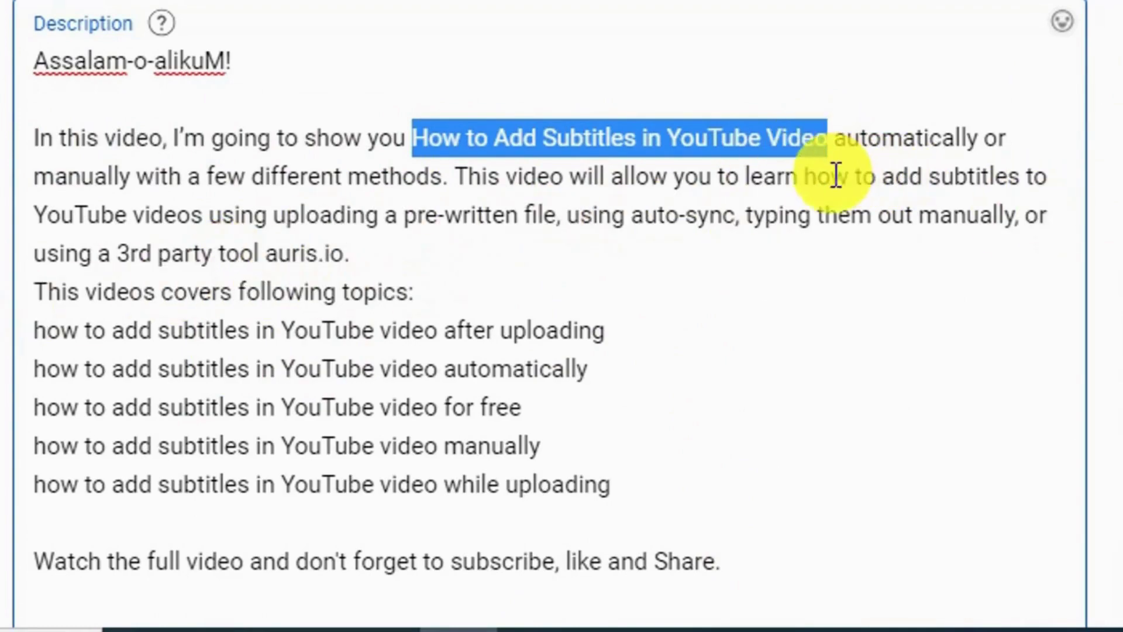
drag(806, 175, 208, 228)
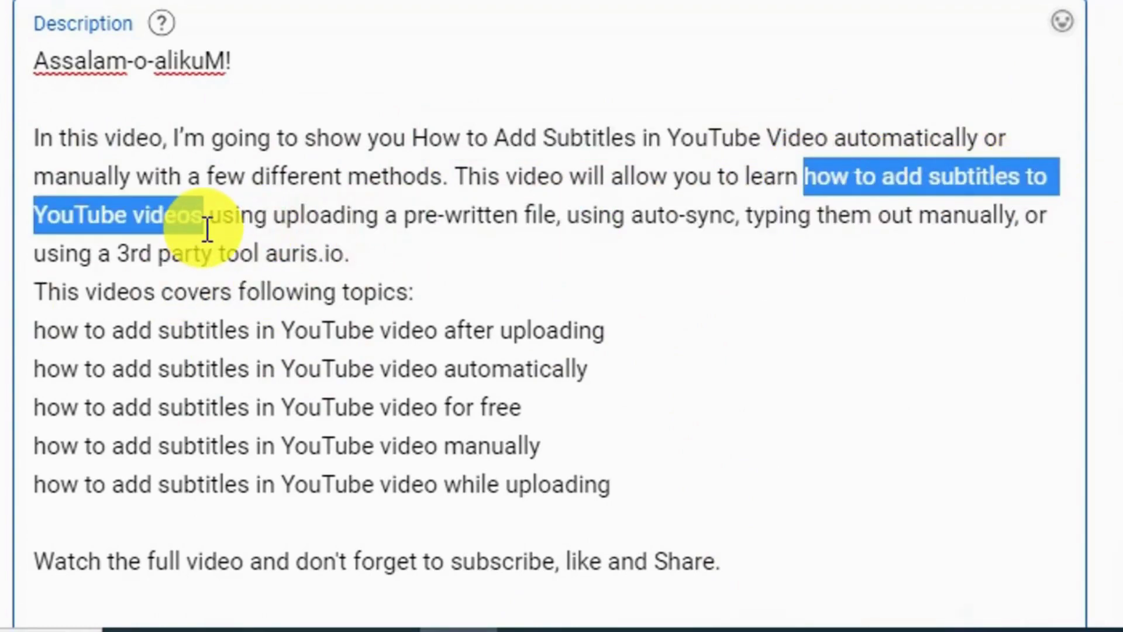
click(96, 339)
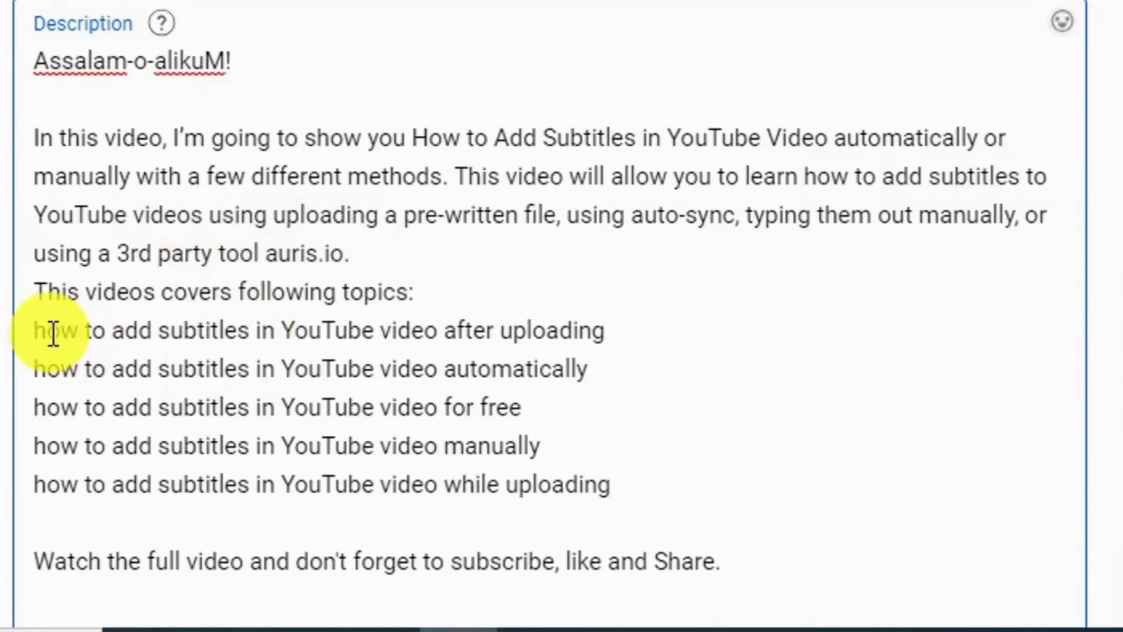
drag(42, 316, 667, 476)
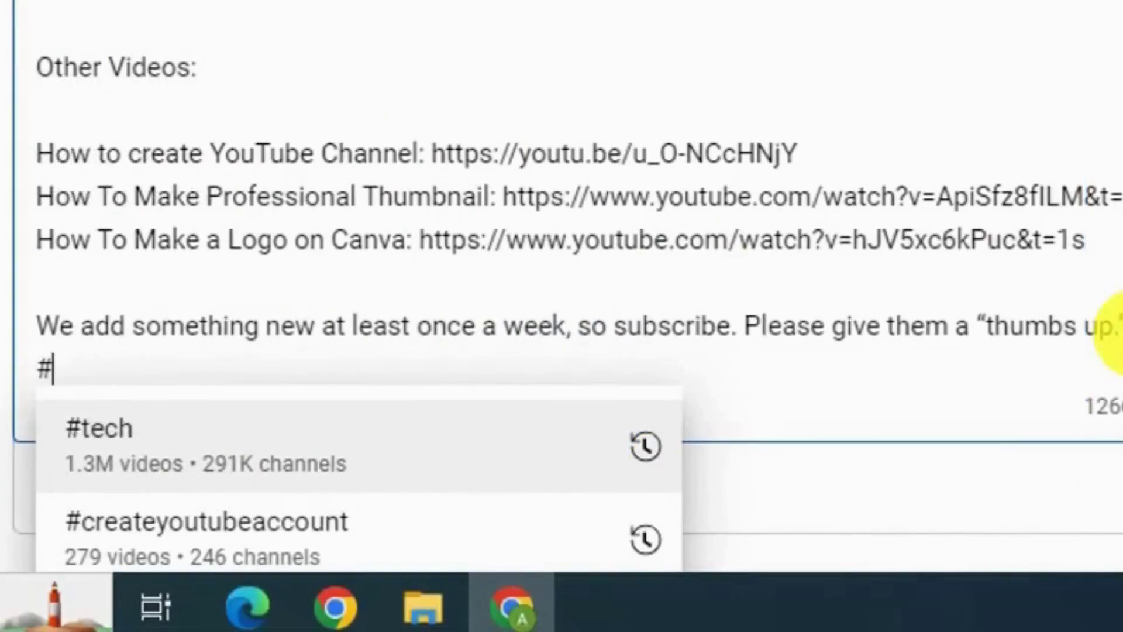
Finish the description with the hashtags #subtitles, #closedcaption, #amfahhtech and #cc
text(subtitl)
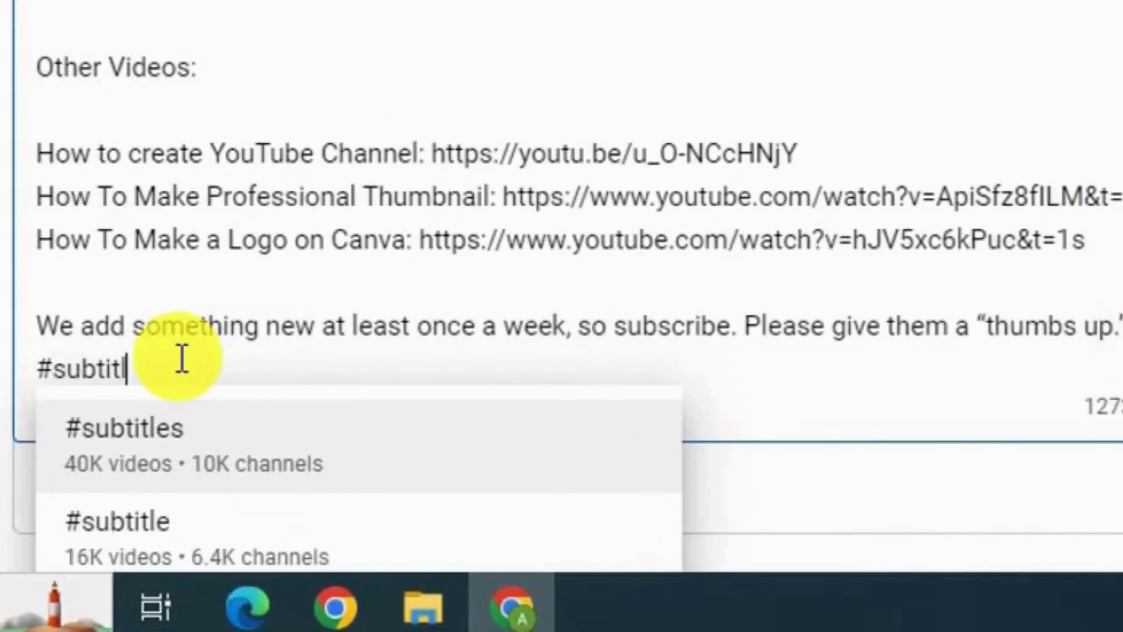
text(es #)
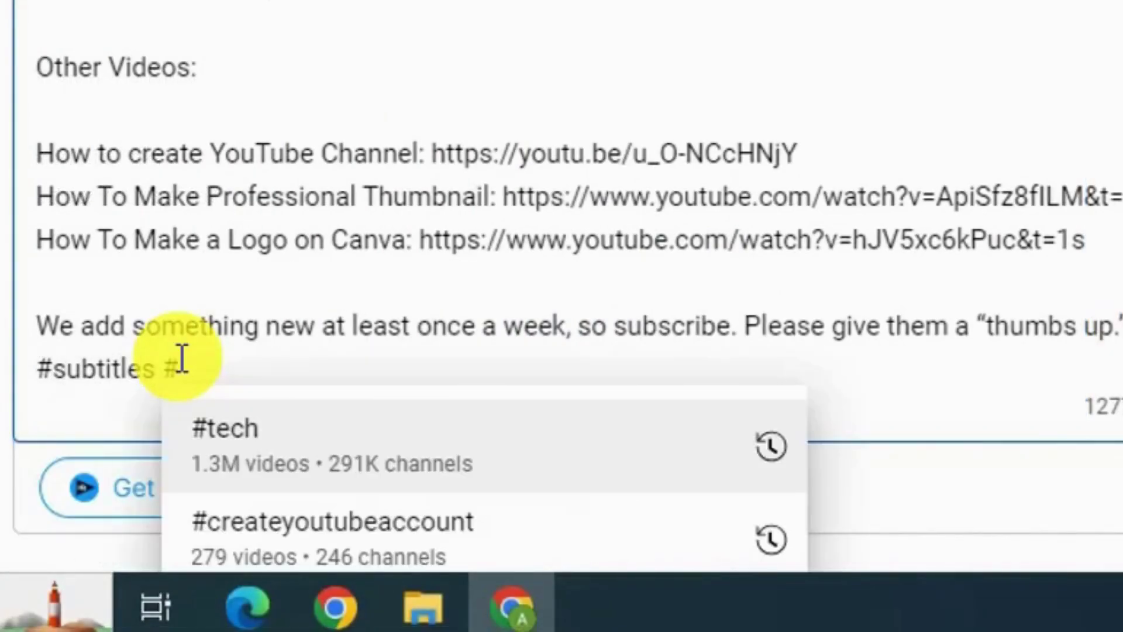
text(closed)
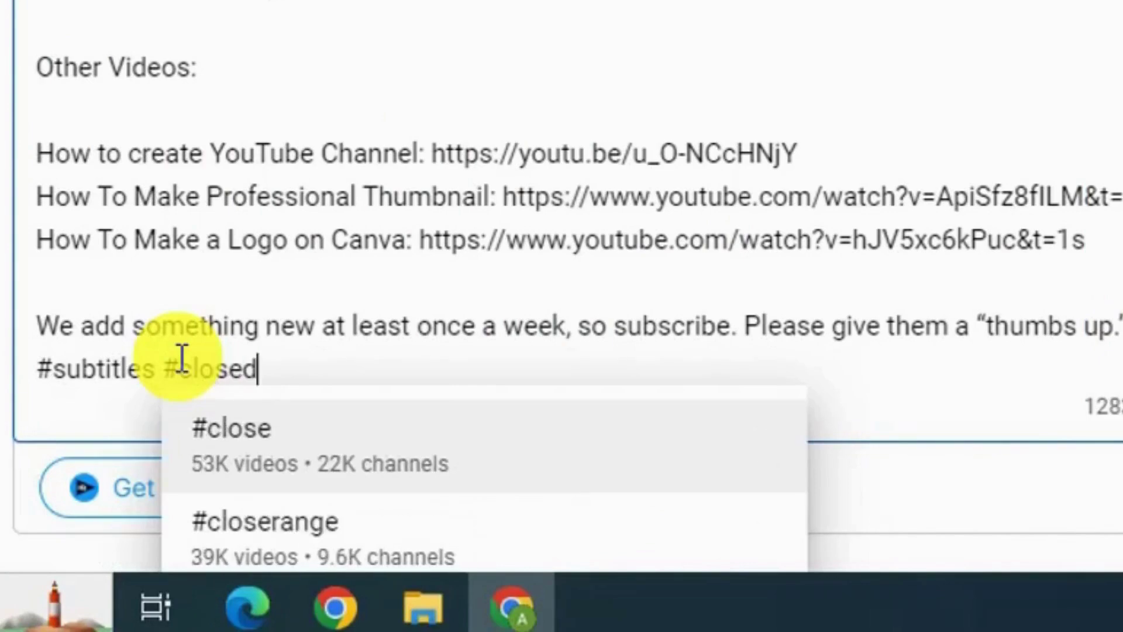
text(cap)
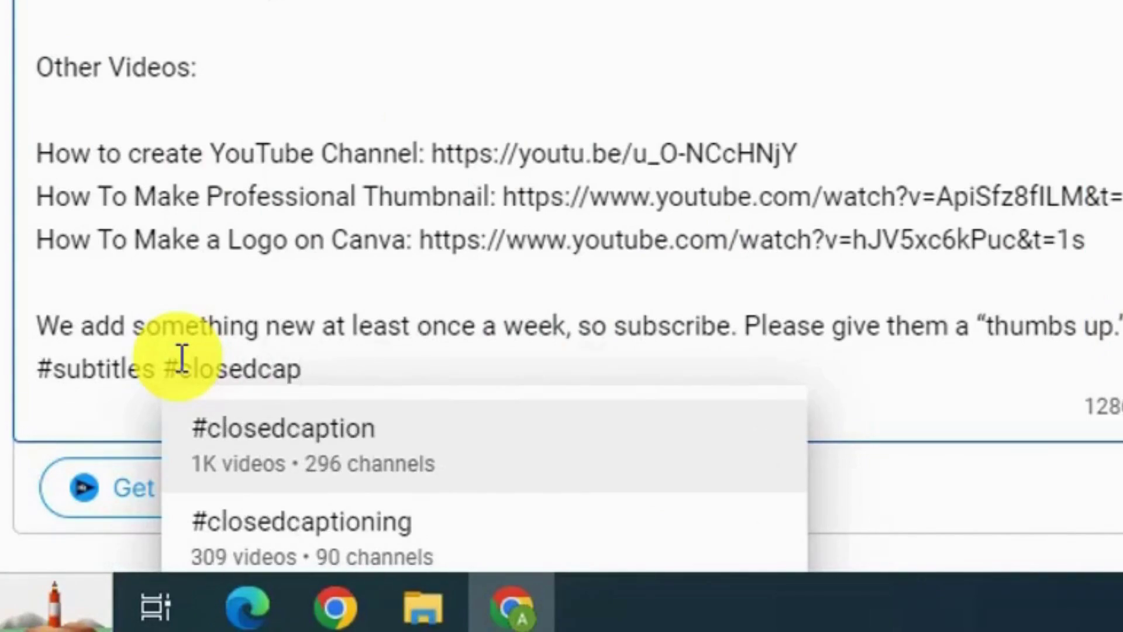
key(Return)
text(#amfahhtech #cc)
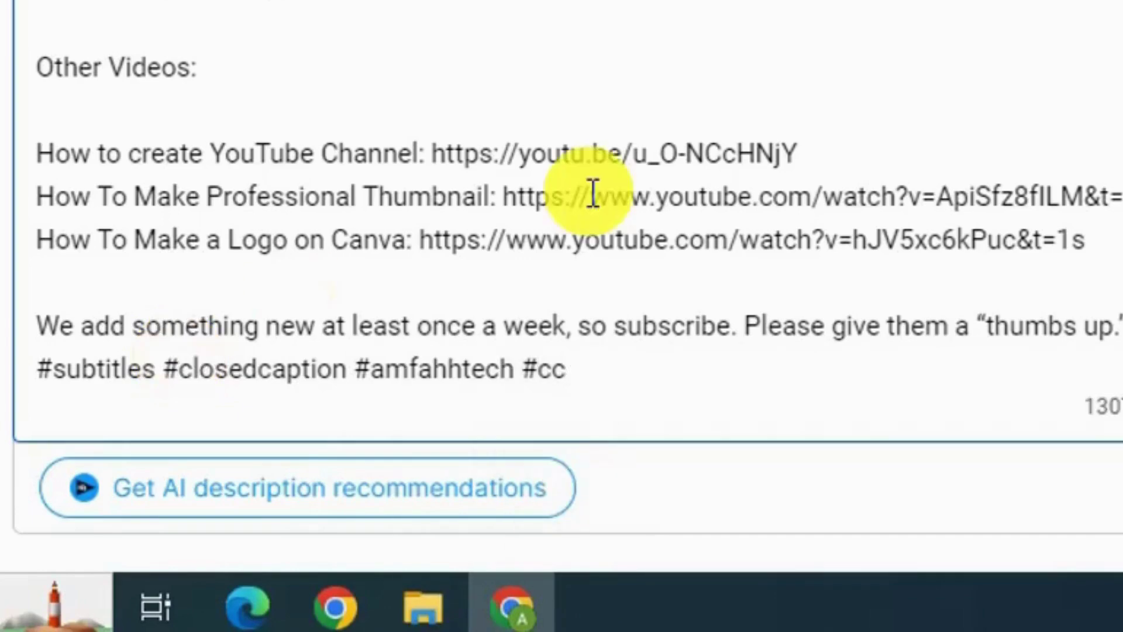
scroll(574, 464, down, 5)
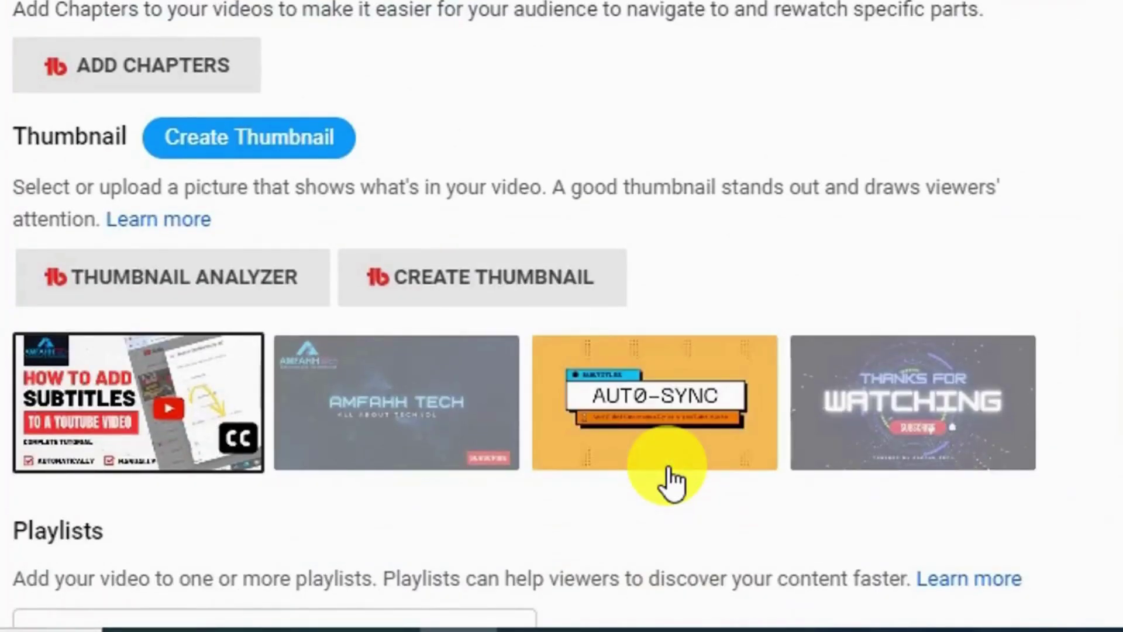
mouse_move(186, 410)
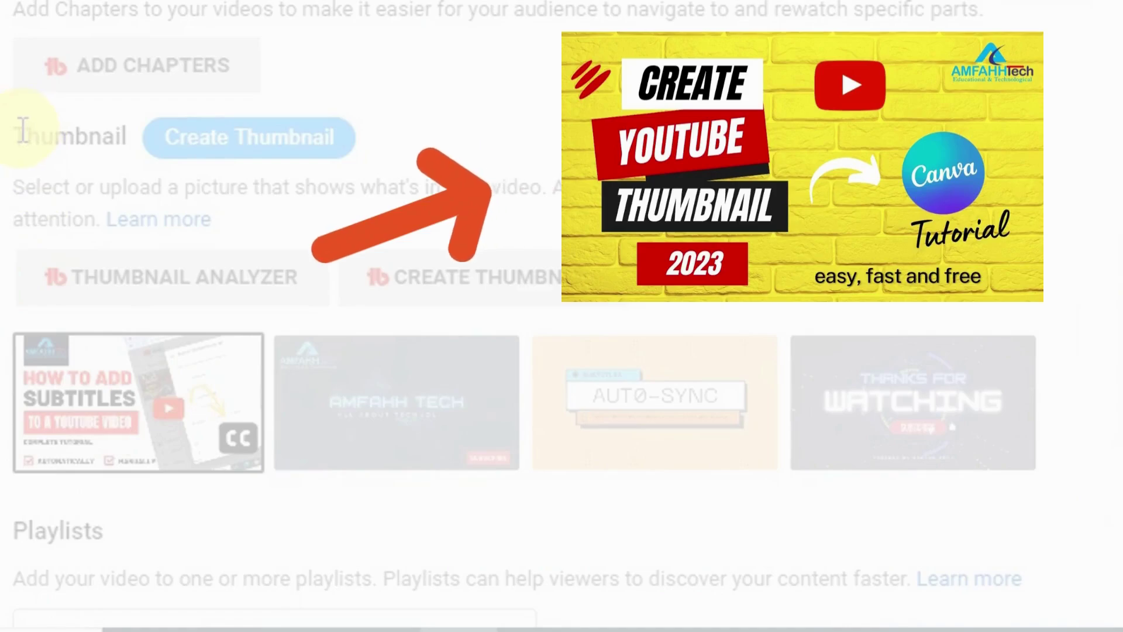
triple_click(153, 141)
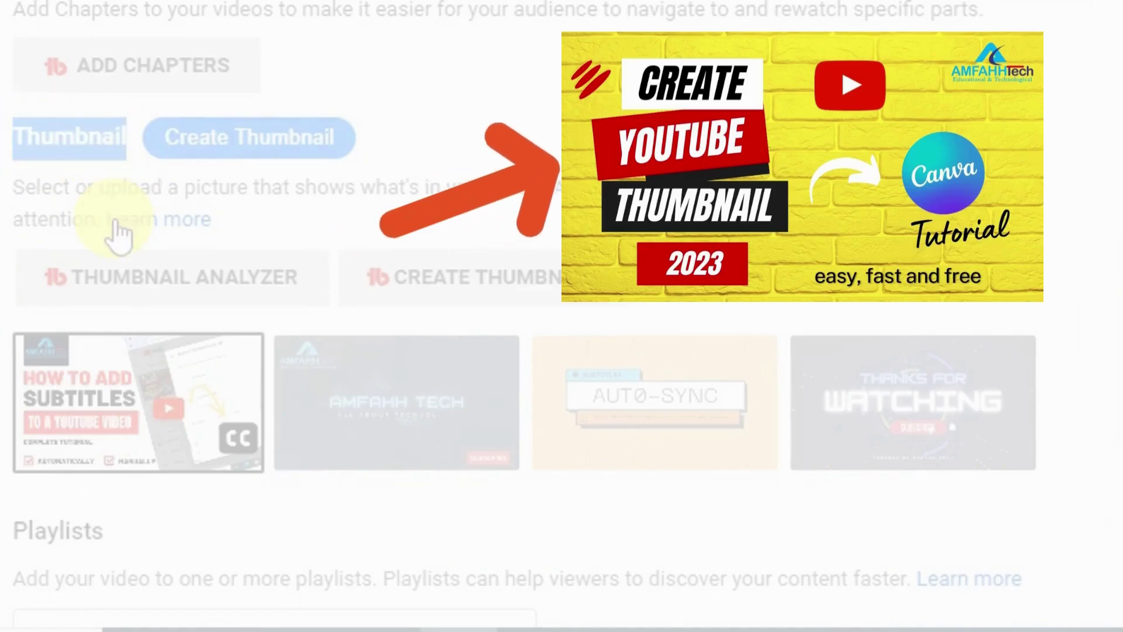
scroll(116, 251, down, 15)
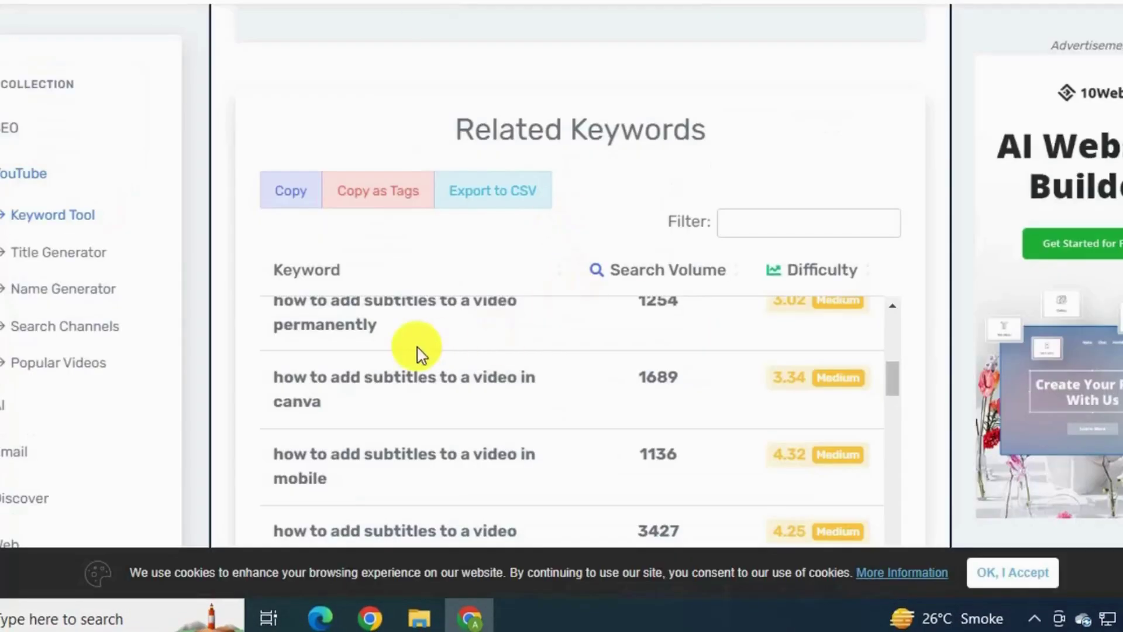
scroll(416, 351, up, 5)
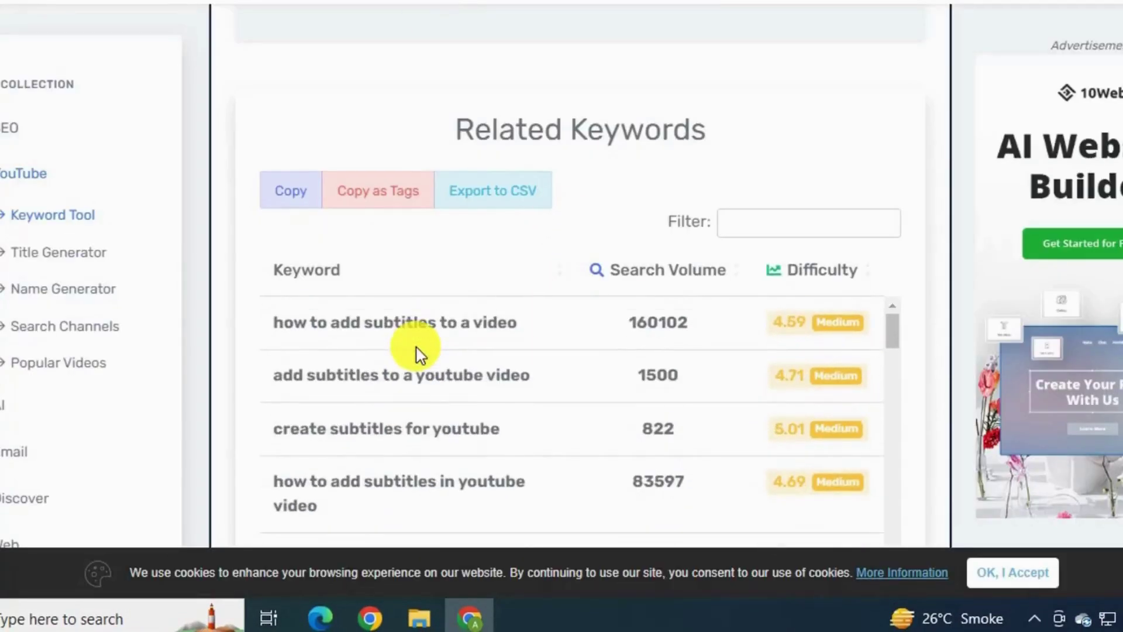
Accept PromoterKit's cookie notice and scroll through the Related Keywords table of subtitle terms
click(1079, 572)
scroll(626, 459, up, 3)
scroll(406, 273, down, 10)
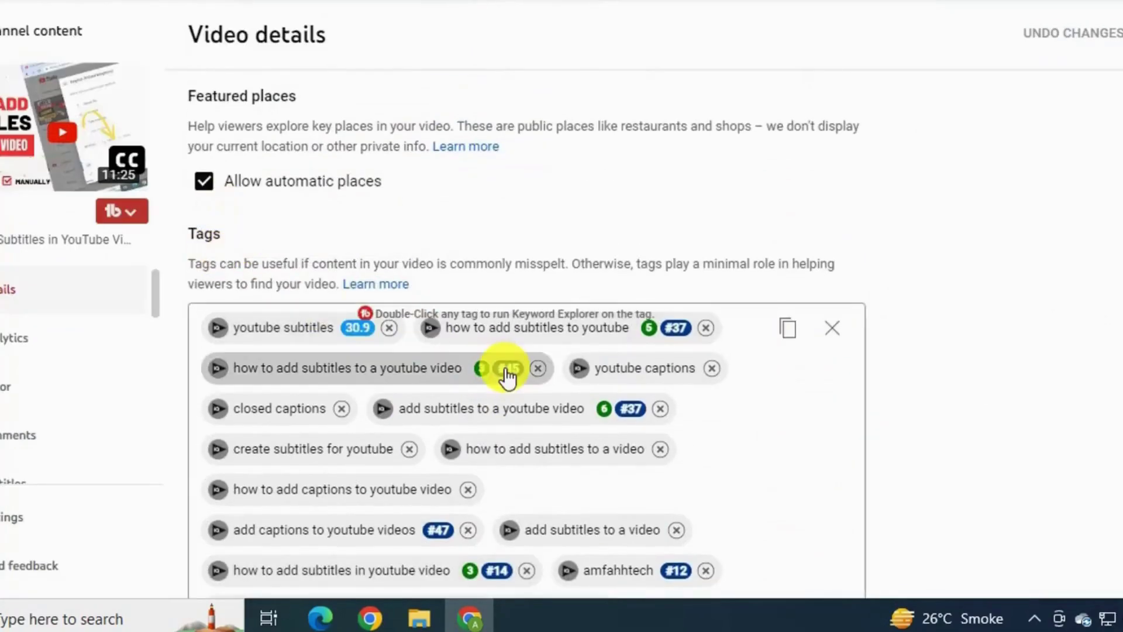
scroll(459, 286, down, 2)
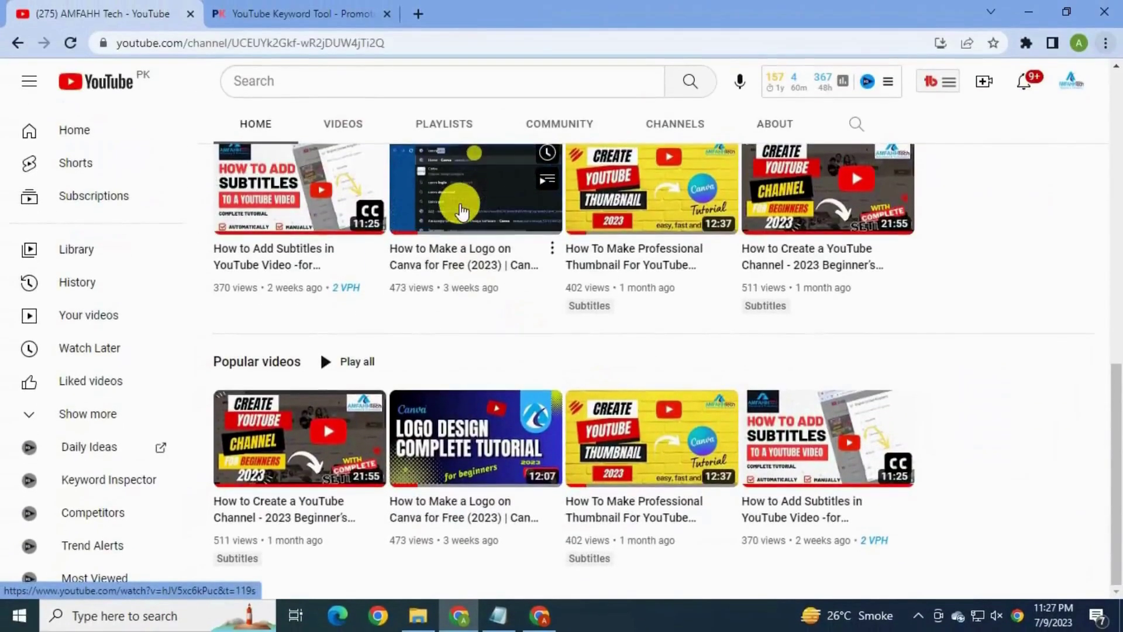
Open the 'How to Make a Logo on Canva for Free (2023)' video and scroll to its comments and vidIQ stats
click(459, 203)
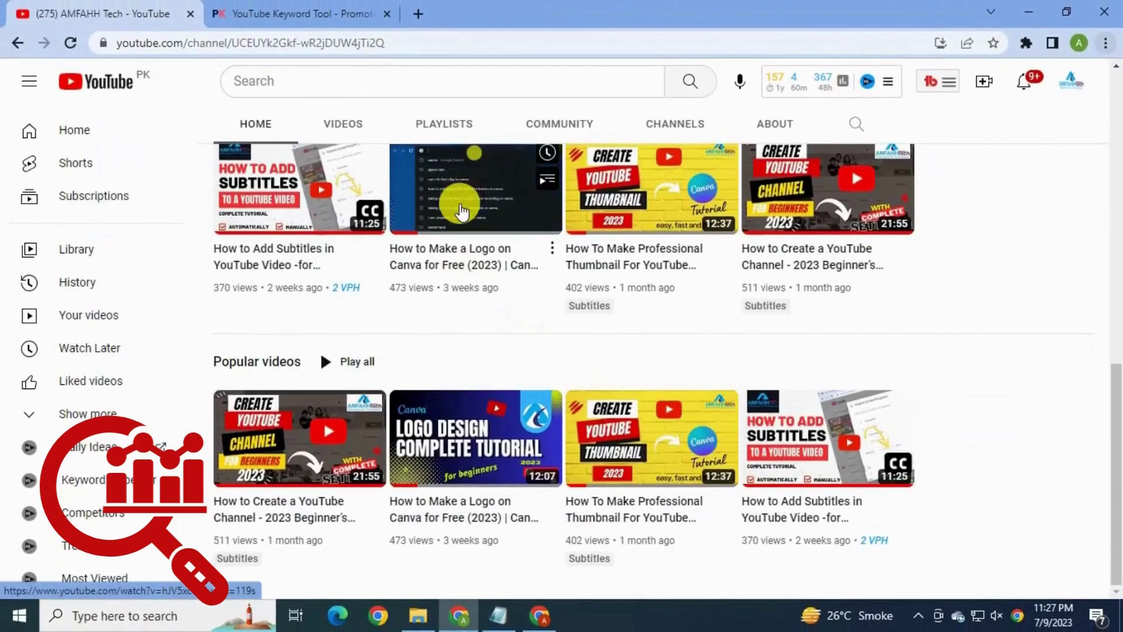
click(463, 210)
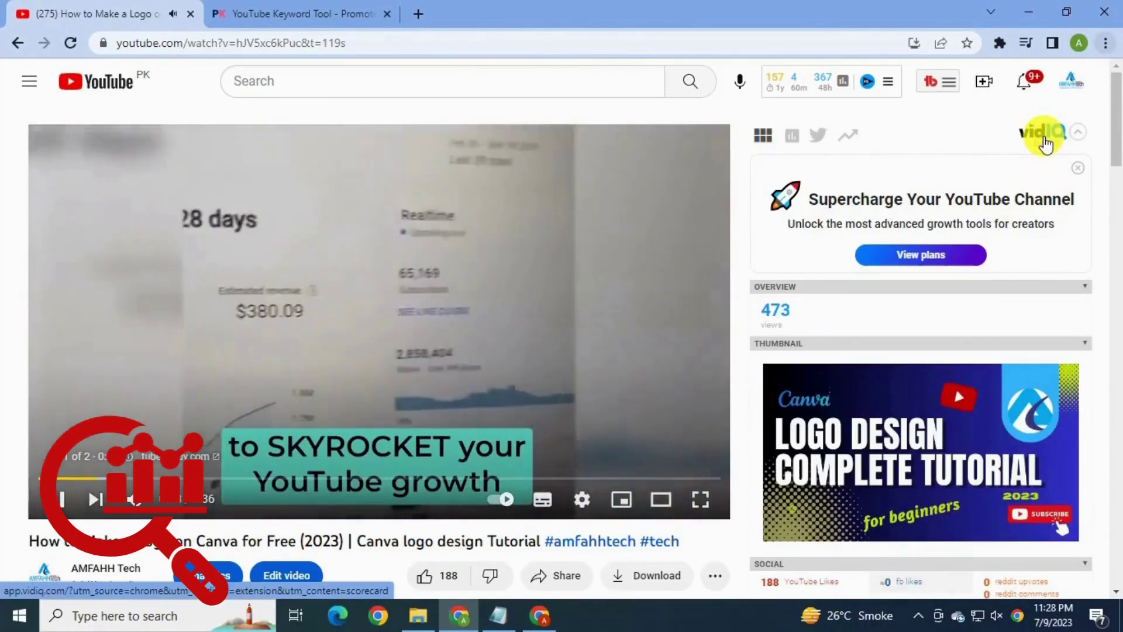
click(1117, 210)
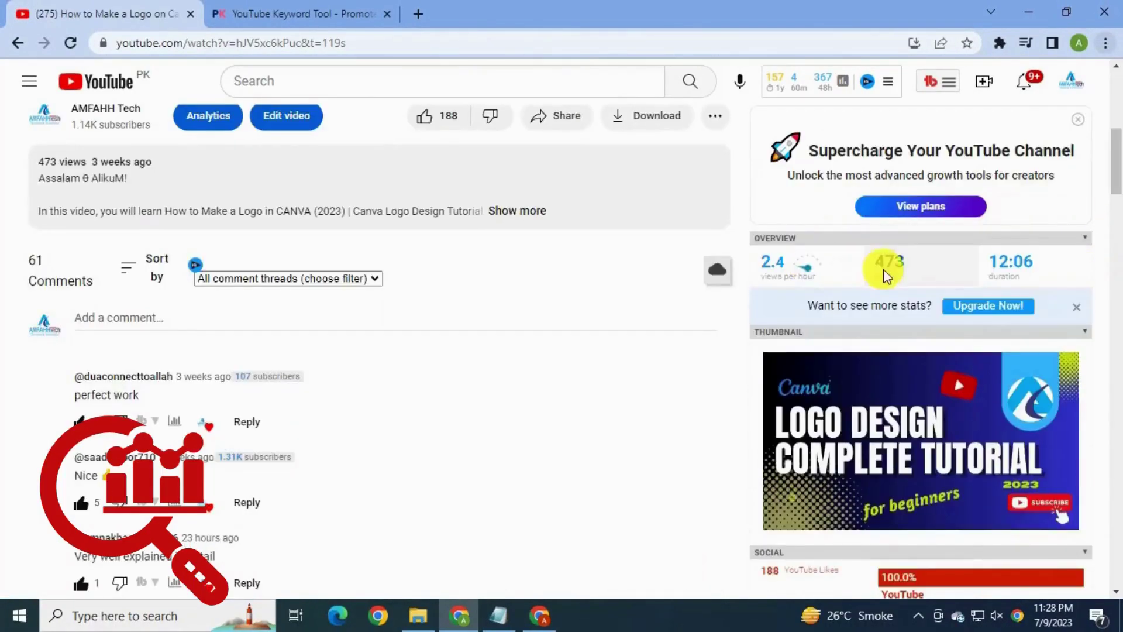
click(1117, 250)
drag(1117, 251, 1120, 287)
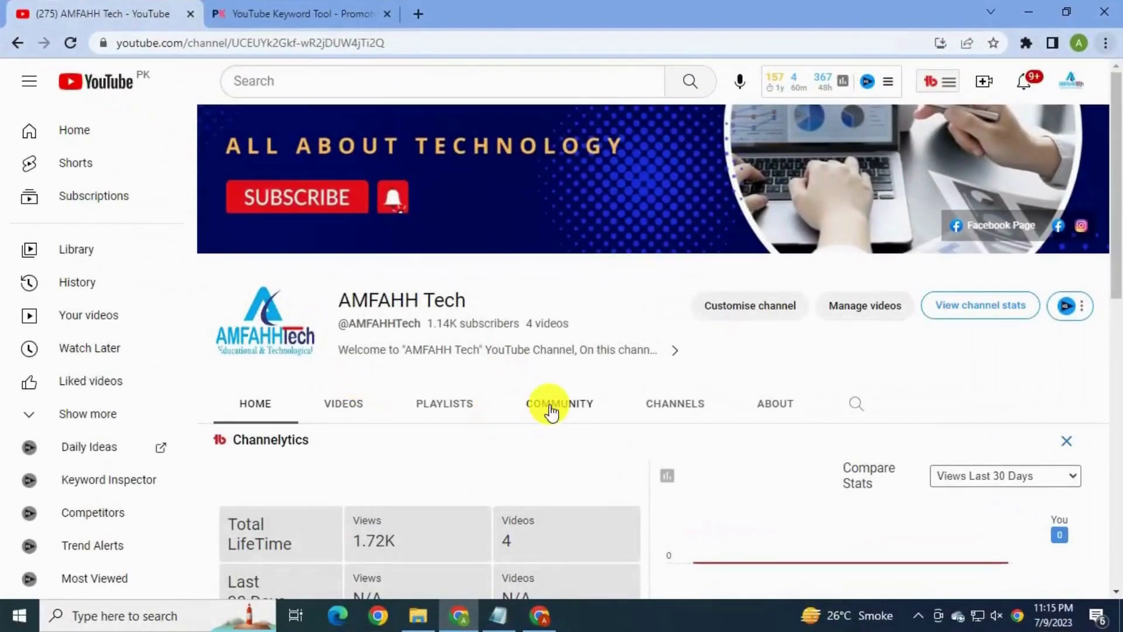
On the Community tab, write a post saying 'watch this video to get the easiest way to add subtitles to a video'
click(551, 412)
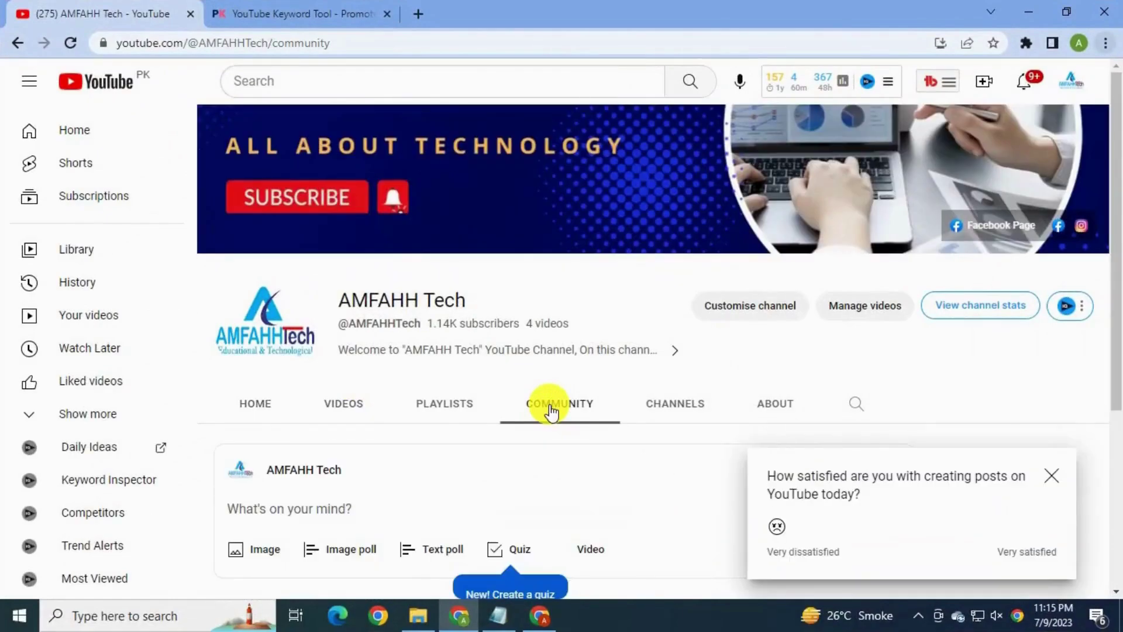
scroll(552, 412, down, 1)
drag(1110, 341, 1115, 507)
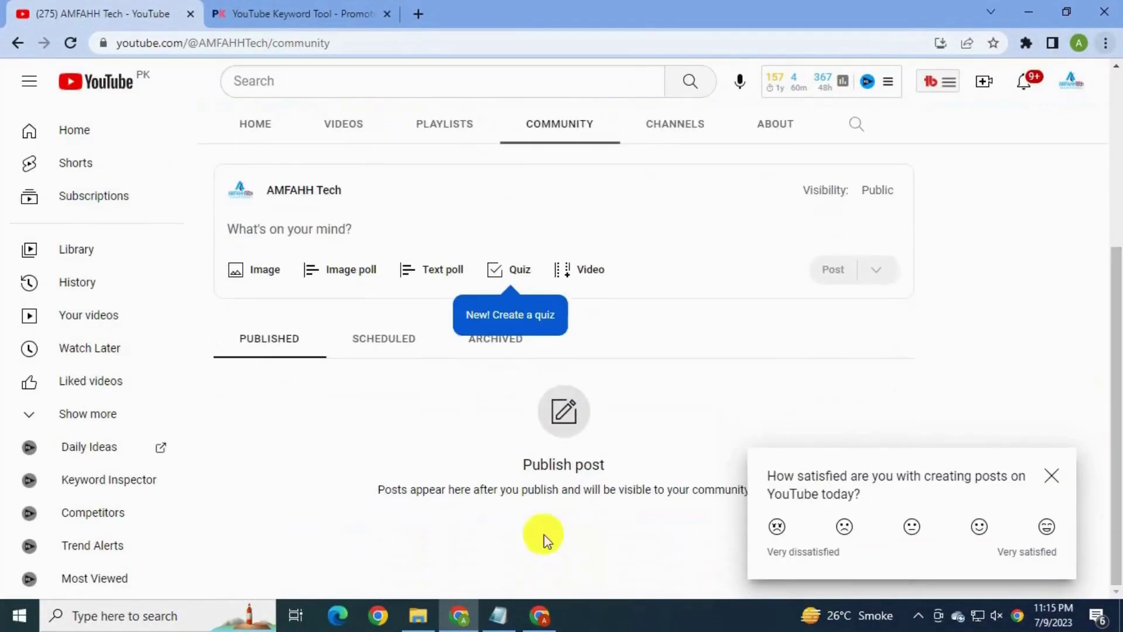
click(272, 234)
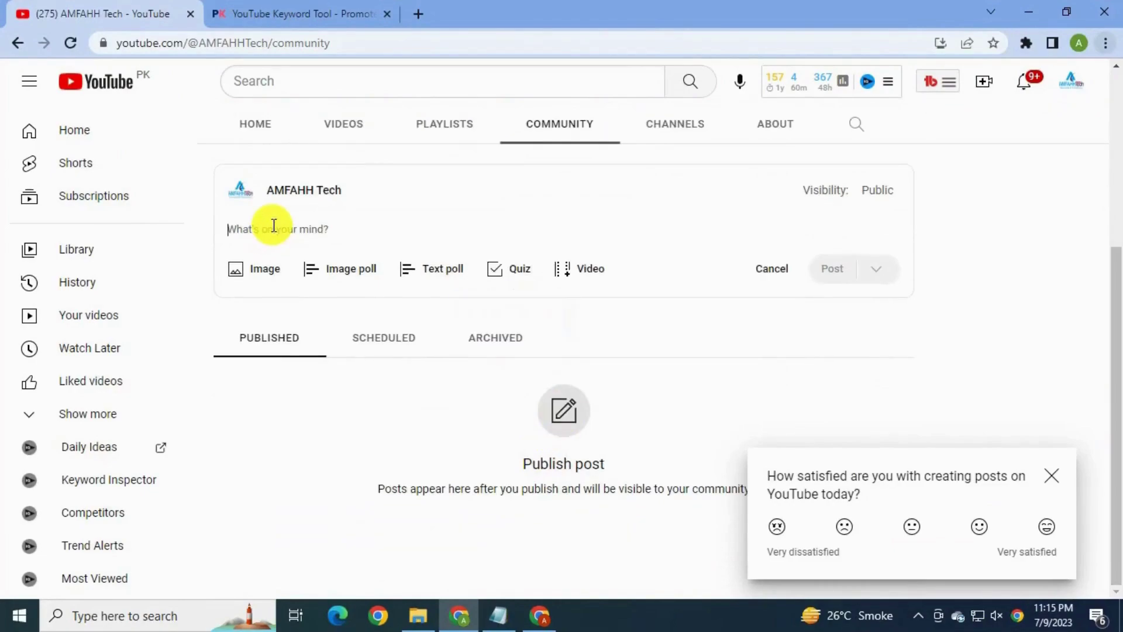
text(watch this video to get the easiest way toa dd subtitles)
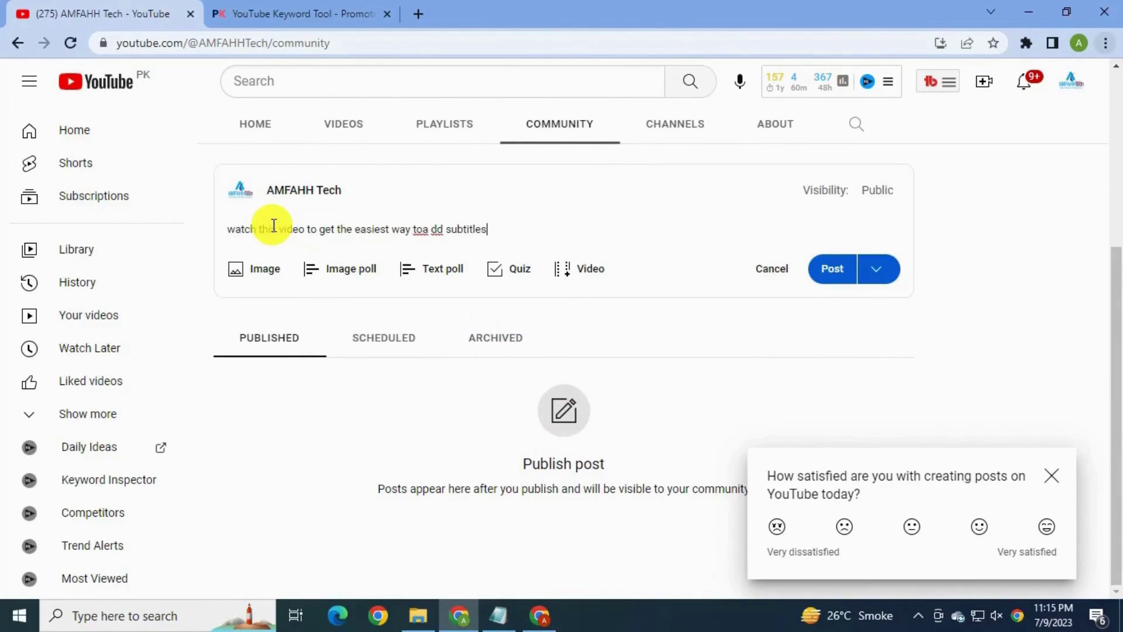
text( t)
text(o a video)
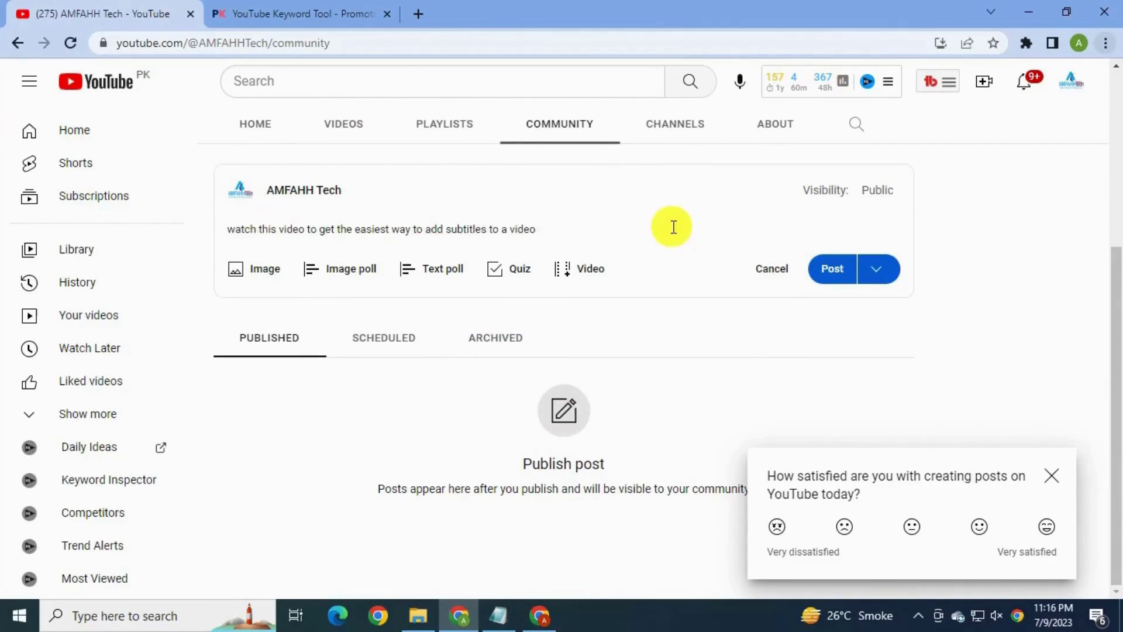
Attach the How to Add Subtitles video from your own uploads and publish the post
click(601, 279)
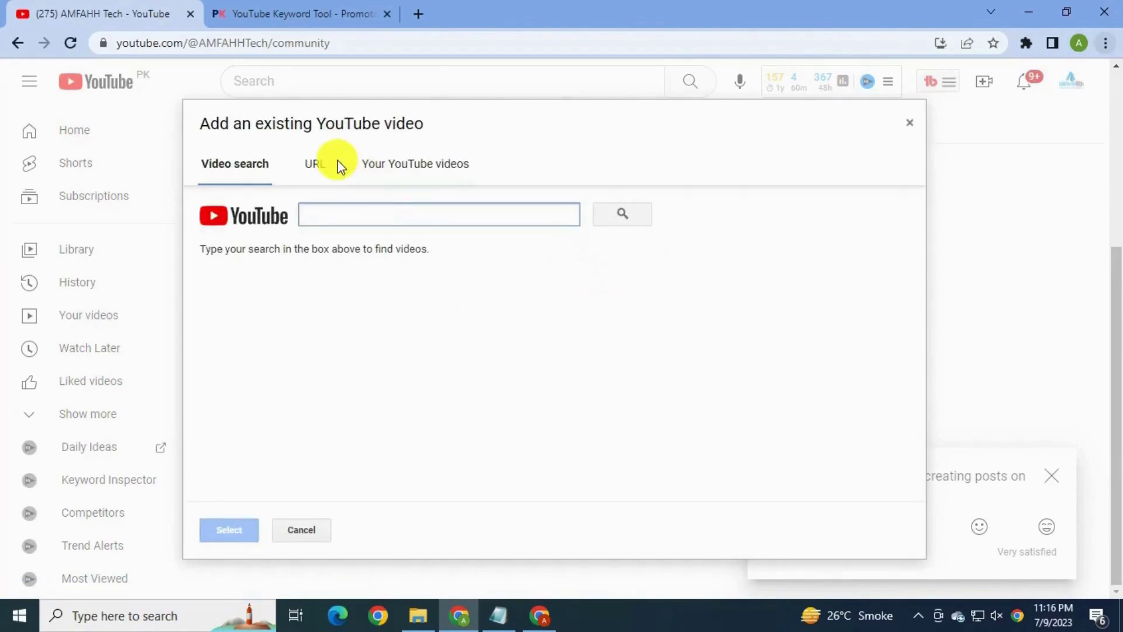
click(371, 167)
click(424, 251)
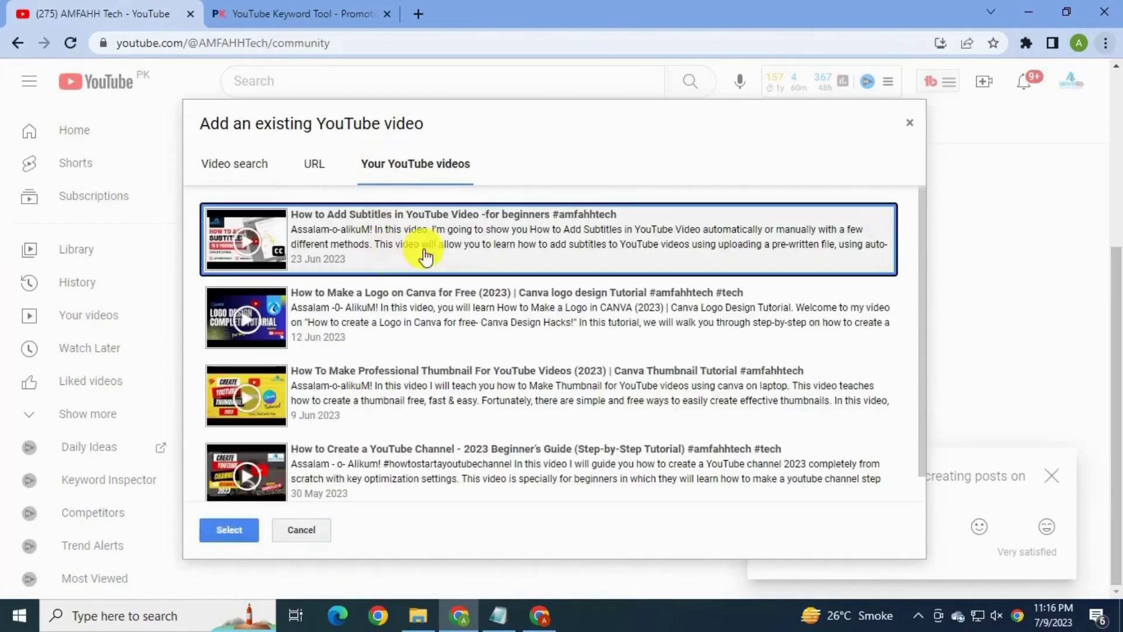
click(215, 538)
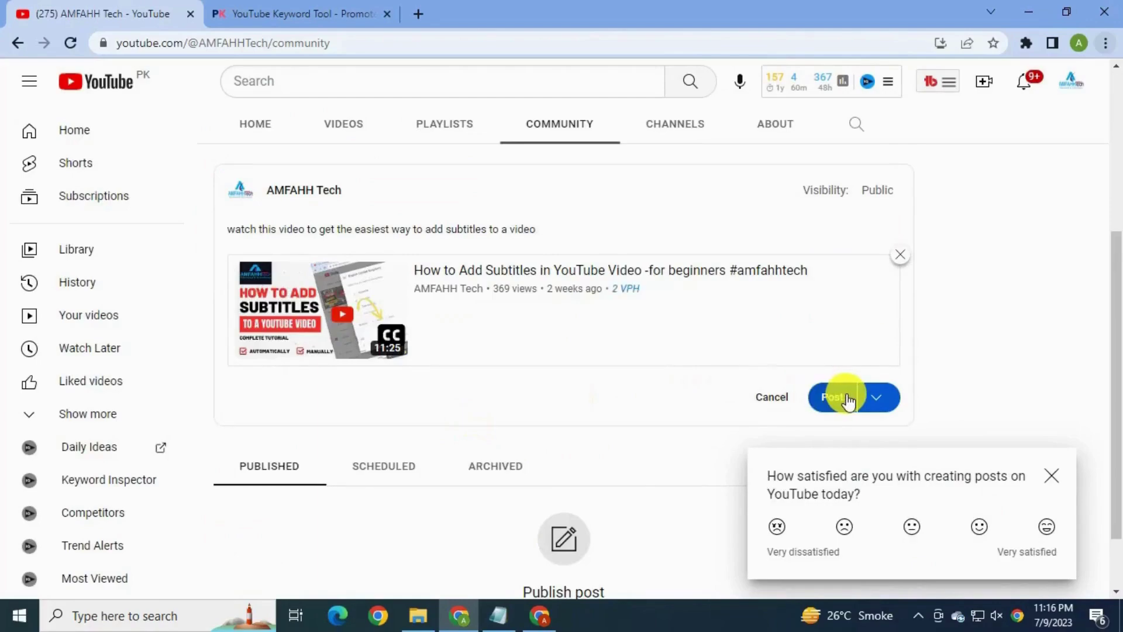
click(848, 400)
scroll(865, 489, down, 3)
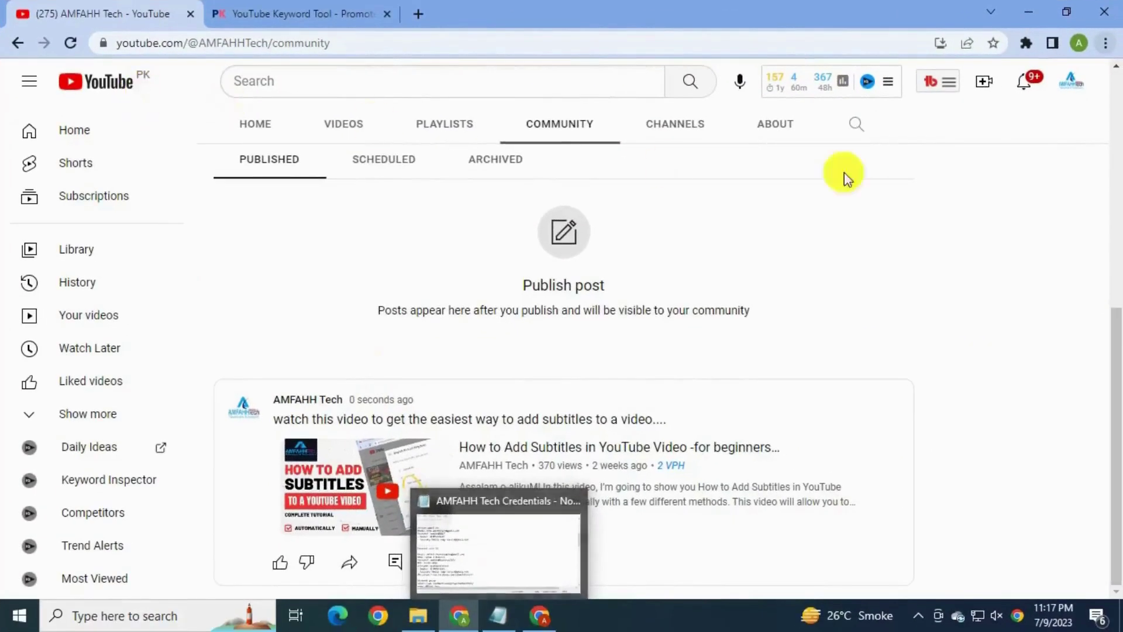
scroll(912, 334, up, 10)
Play the How to Add Subtitles video from the Videos tab, skip the ad, and bring up its Share options
click(343, 403)
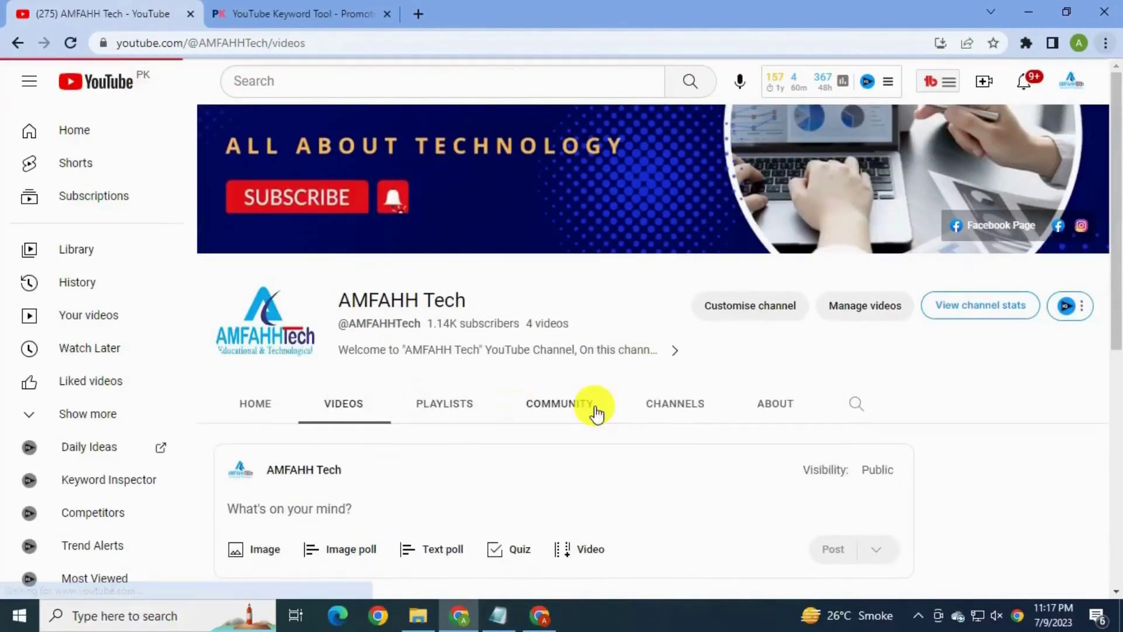
scroll(299, 413, down, 1)
click(299, 414)
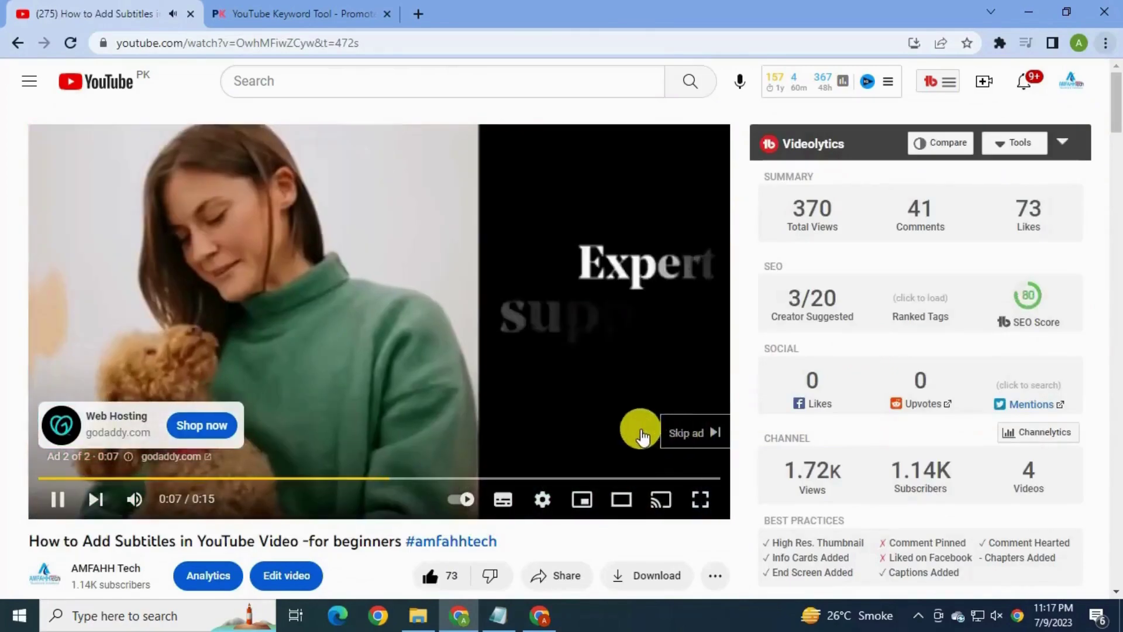
click(694, 434)
click(556, 575)
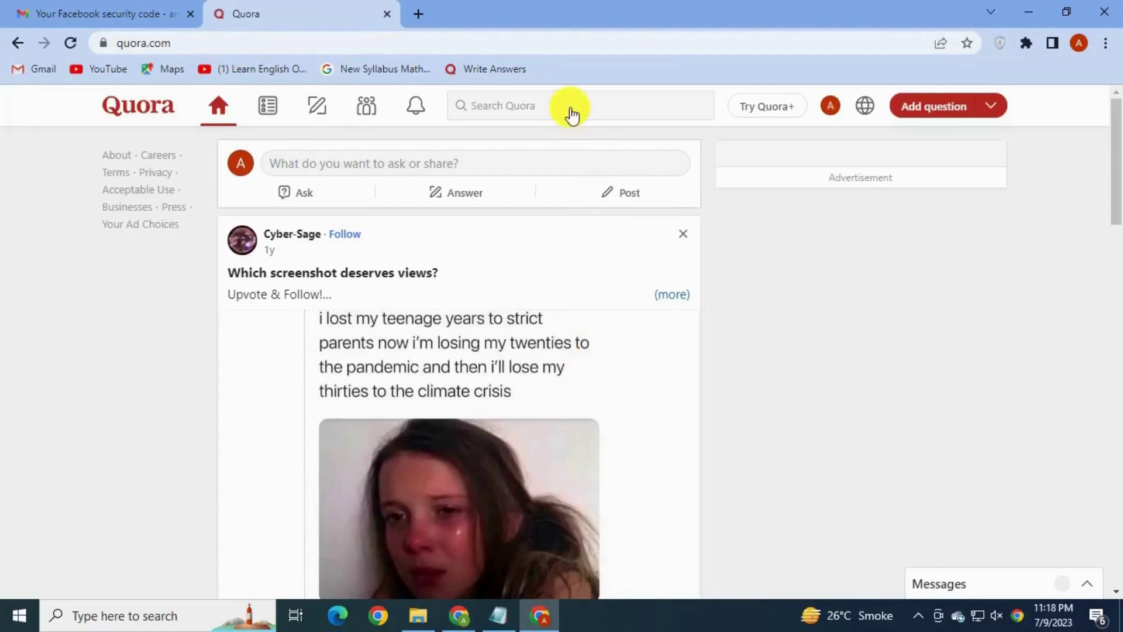
Search Quora for 'add subtitles' and open the question 'How do I add subtitles in a video?'
click(536, 104)
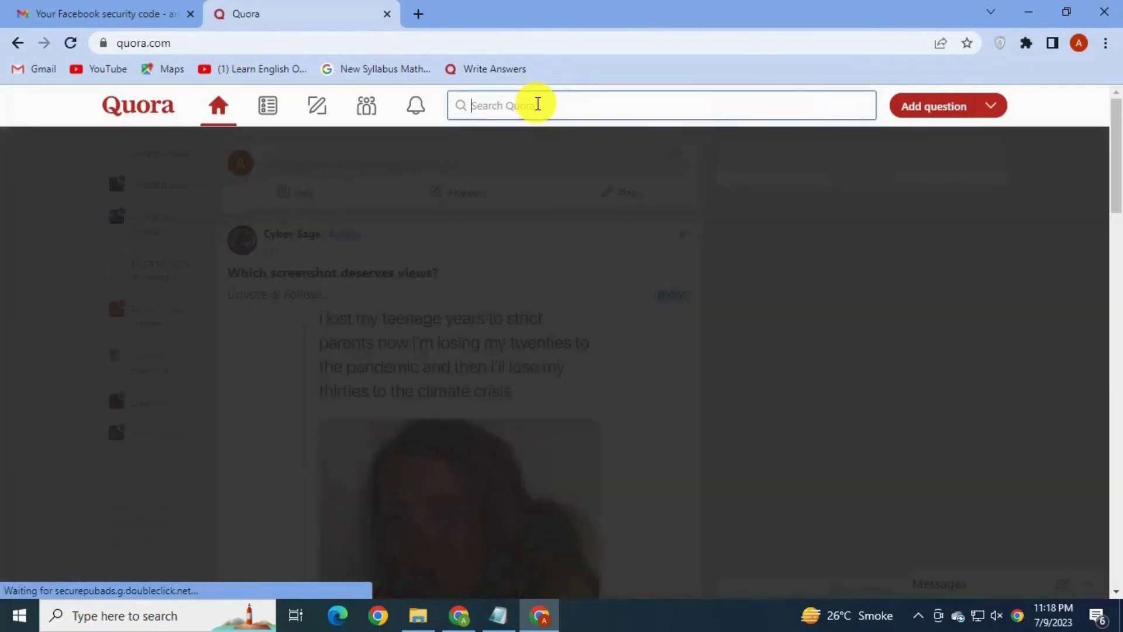
text(add subtitles)
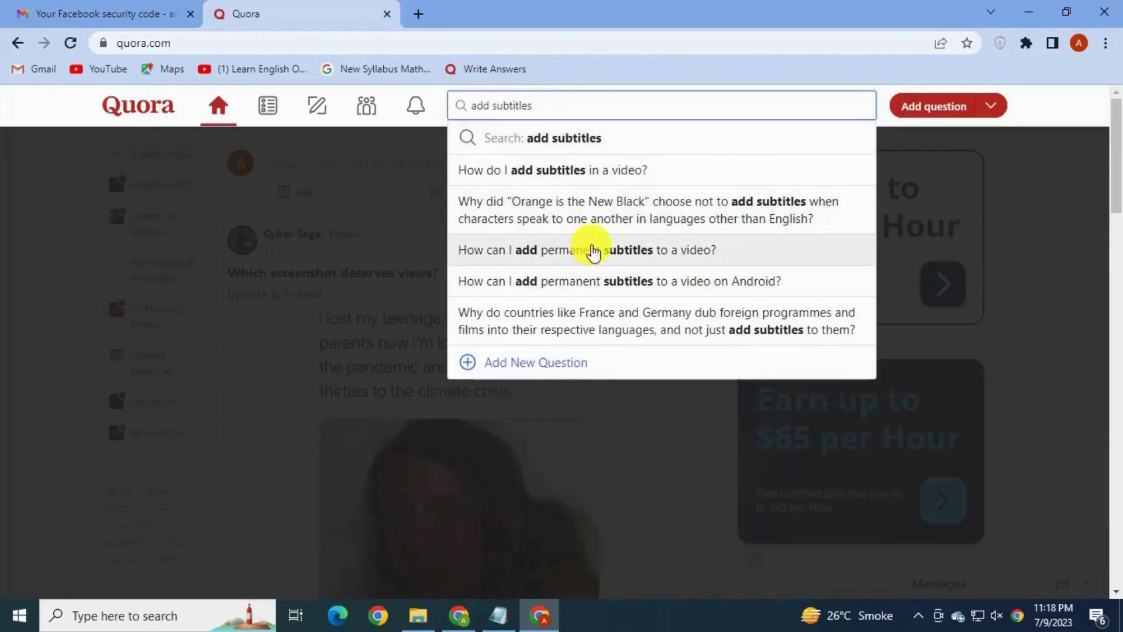
click(581, 172)
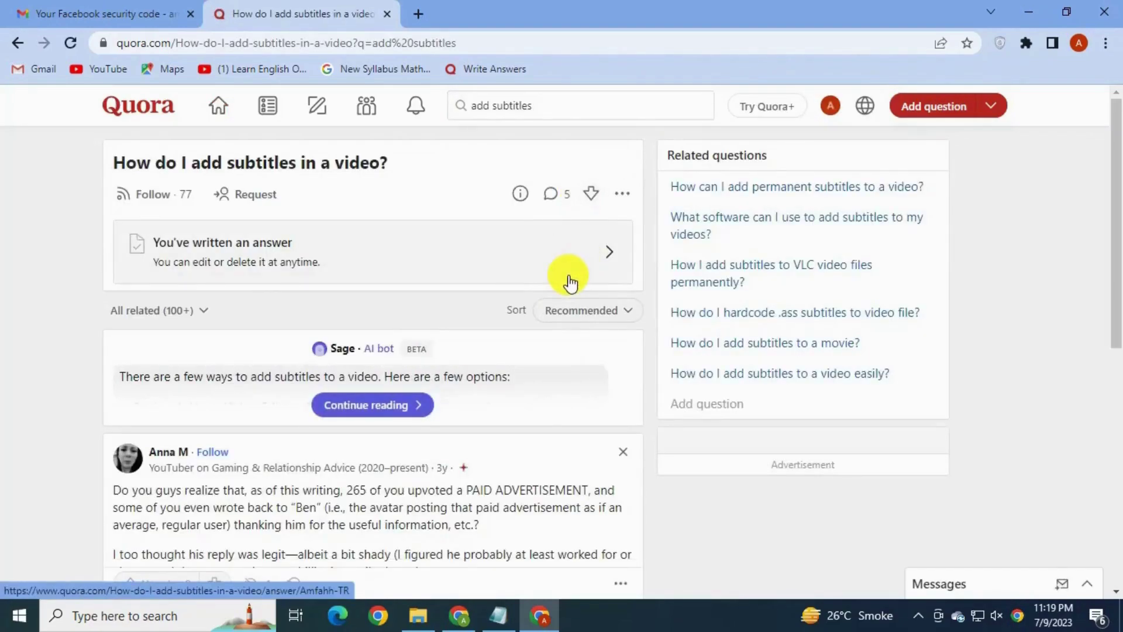
Open your existing answer embedding the subtitles tutorial and close the extra question tab
click(614, 257)
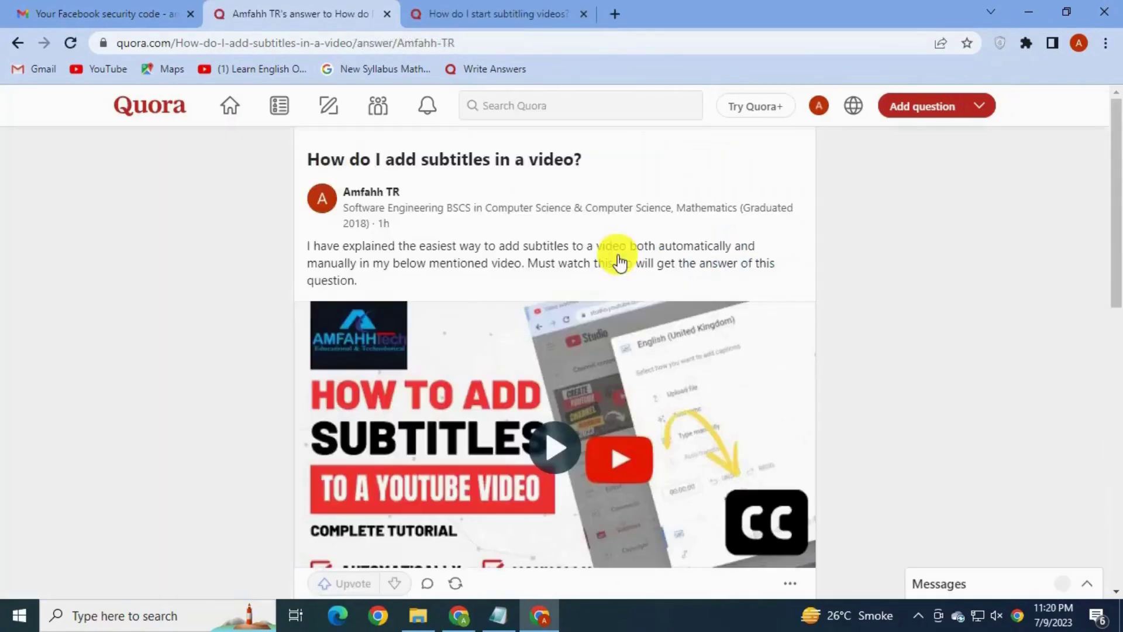
scroll(620, 258, down, 8)
scroll(618, 249, up, 8)
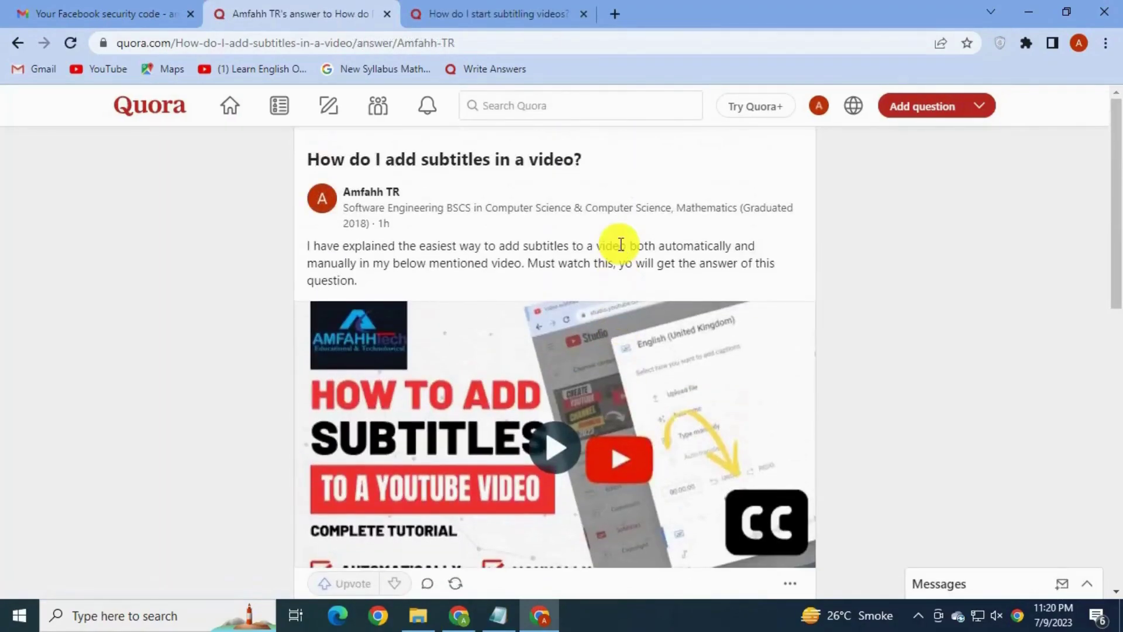
click(584, 14)
scroll(631, 255, down, 4)
scroll(626, 250, up, 4)
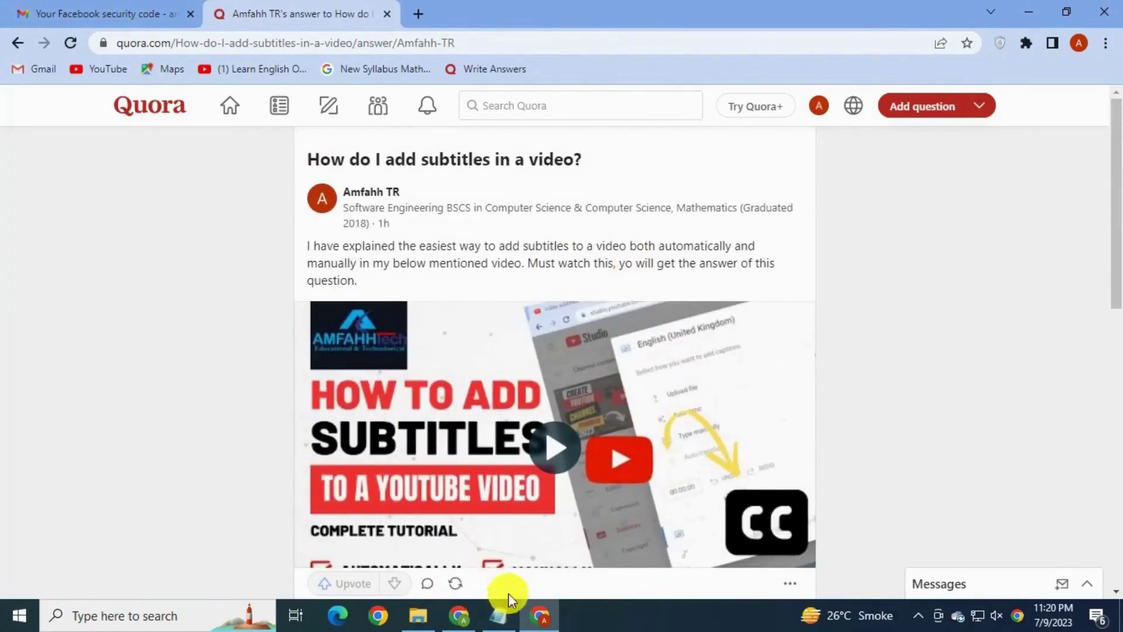